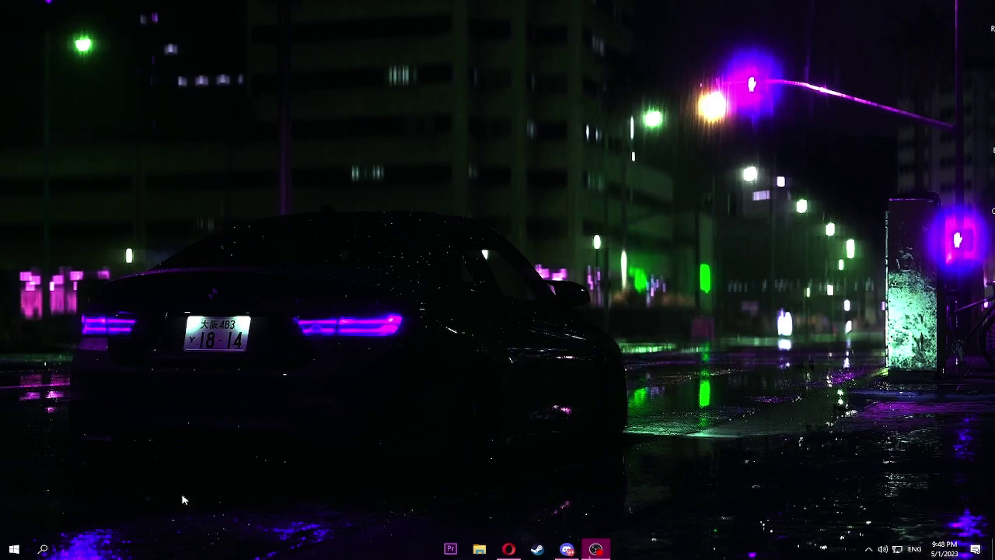
Step: Return to the browser's wave image results and preview the teal WAVES on Behance wireframe GIF
left_click(45, 550)
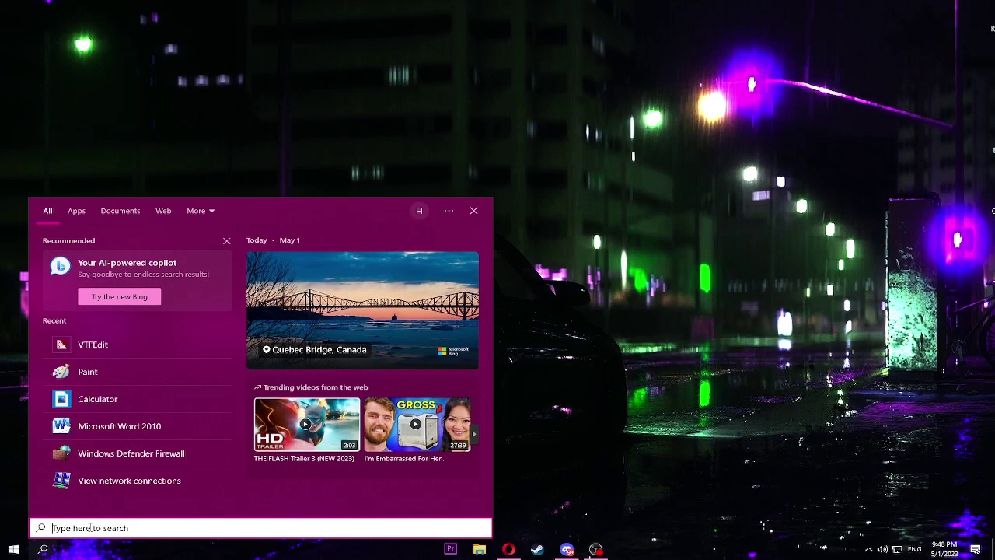
type("vtf")
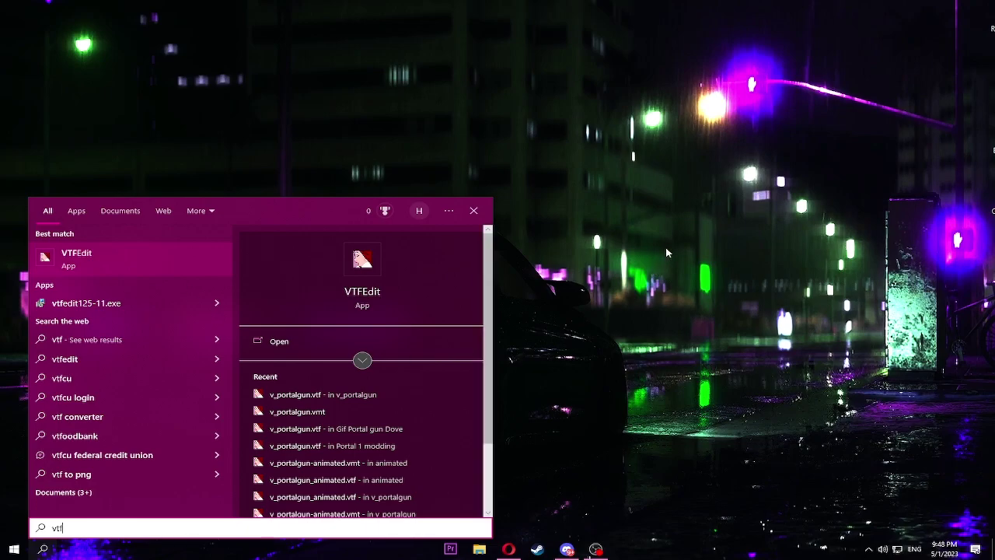
left_click(684, 258)
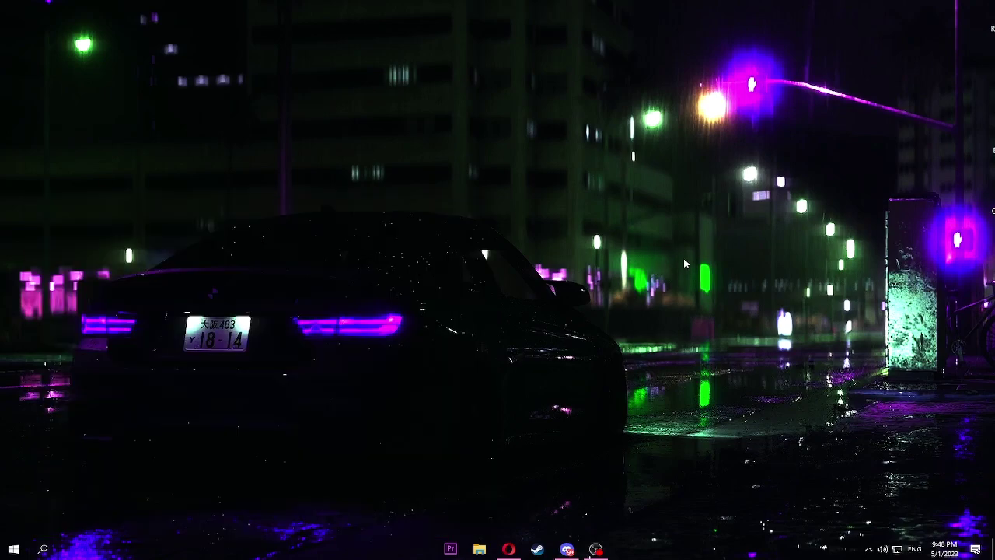
left_click(508, 550)
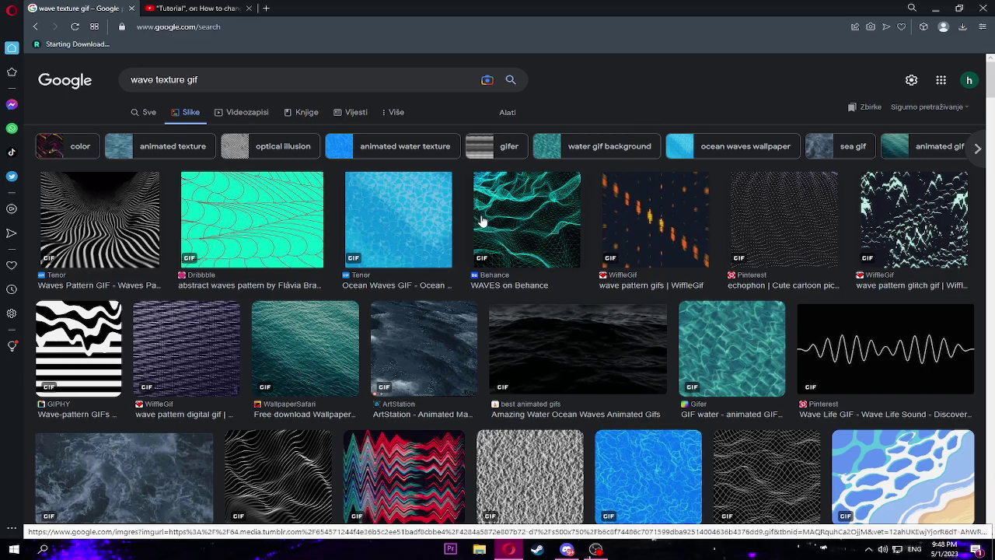
left_click(515, 208)
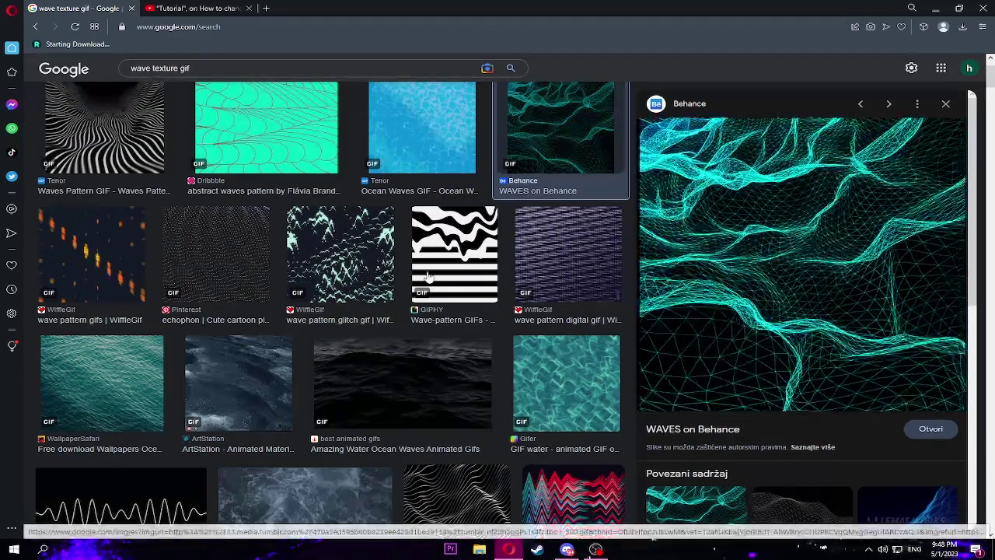
Step: Save the previewed wave GIF into Downloads and close the preview panel
scroll(505, 272, "up", 2)
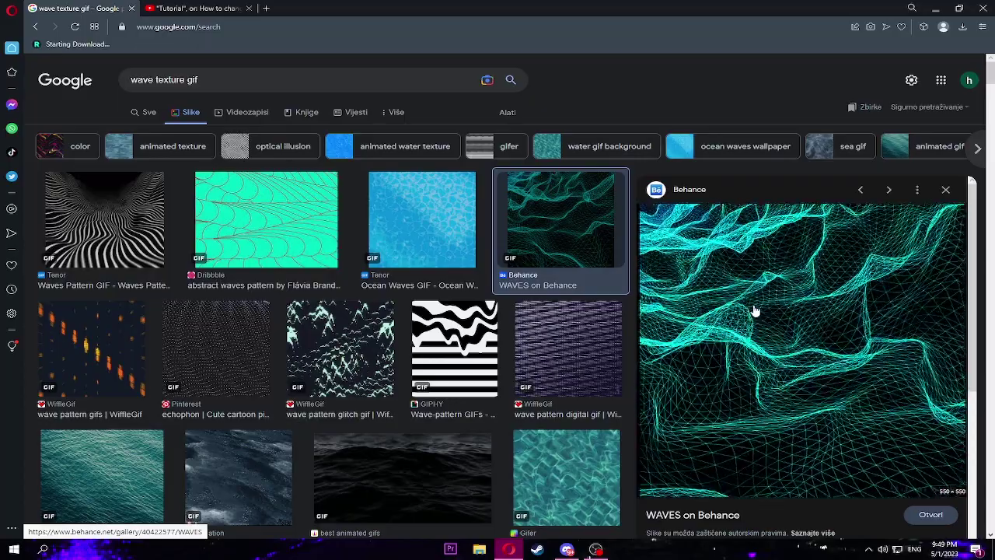
right_click(753, 307)
right_click(733, 388)
key("Escape")
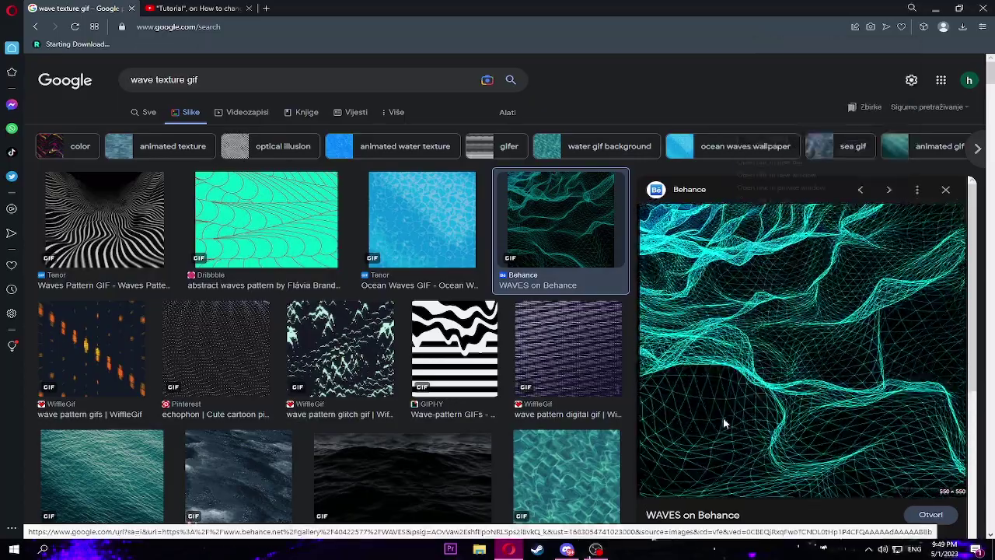
right_click(723, 421)
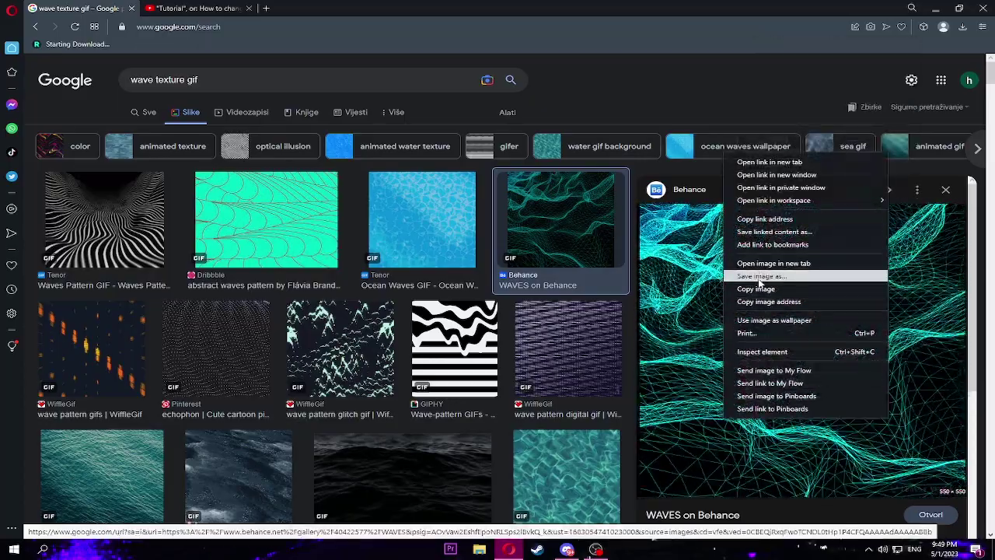
left_click(759, 278)
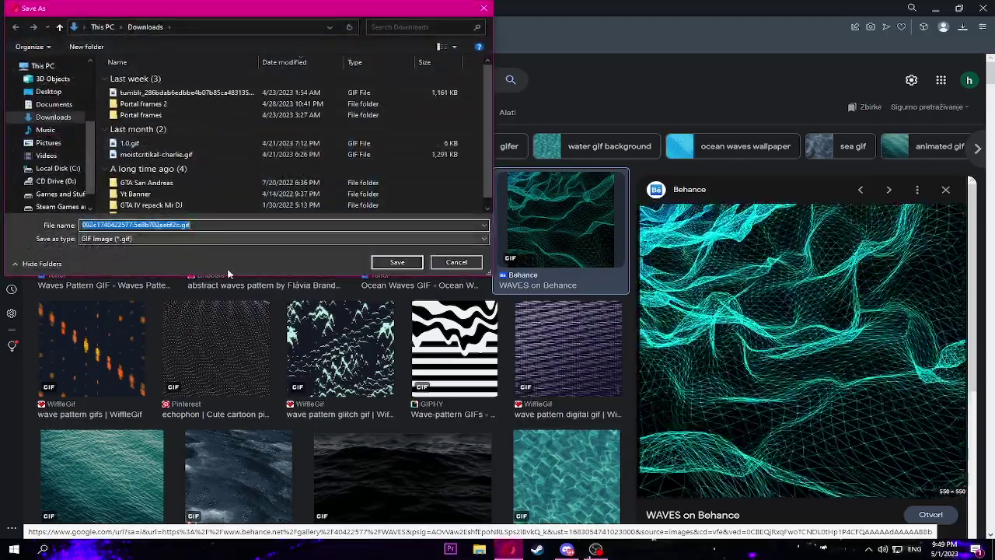
left_click(396, 262)
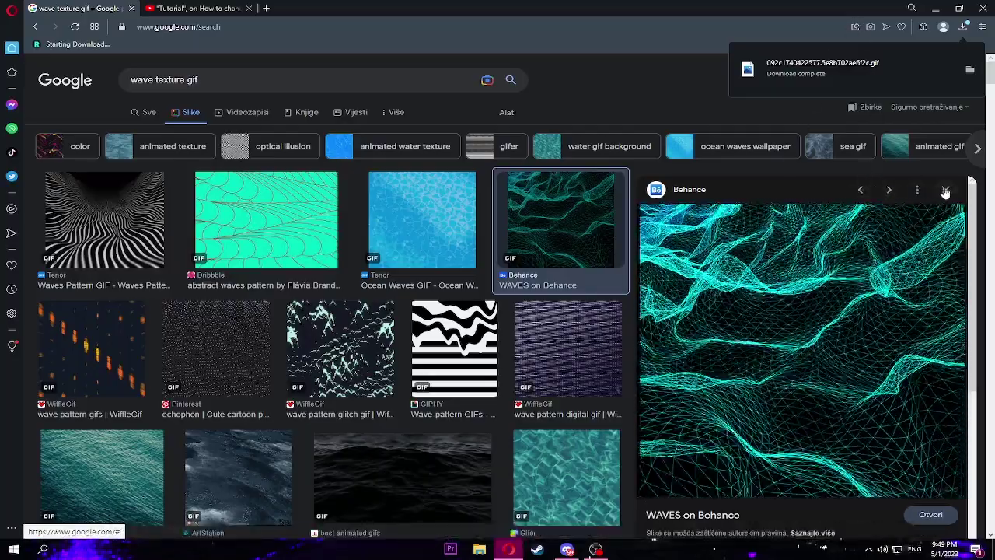
left_click(945, 192)
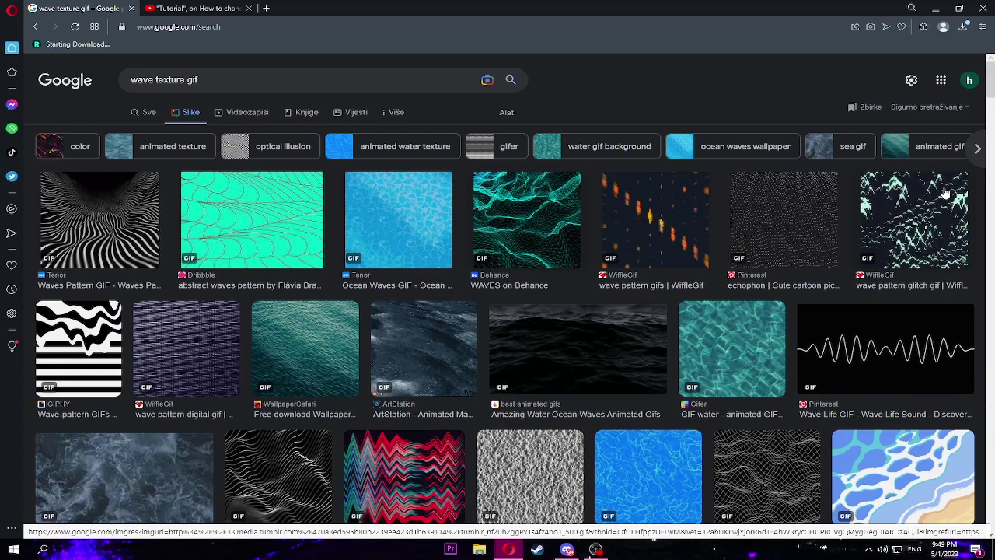
Step: In a new tab, search Google for 'gif to frame'
left_click(266, 9)
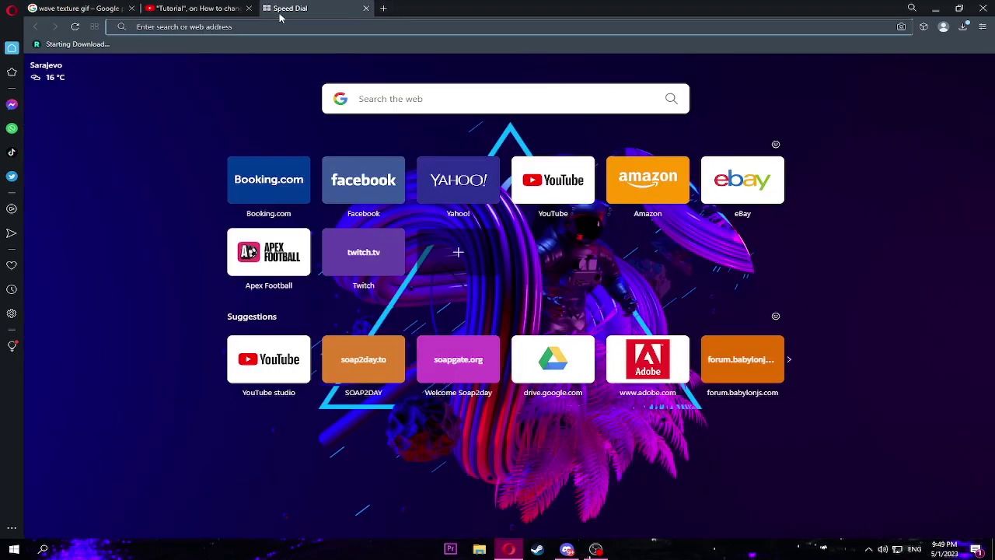
left_click(414, 88)
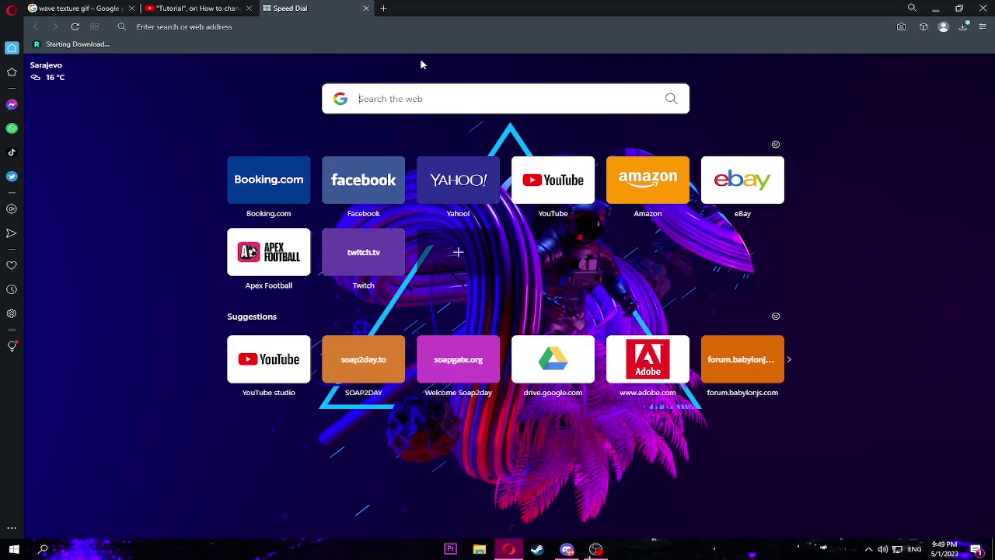
type("gif to ")
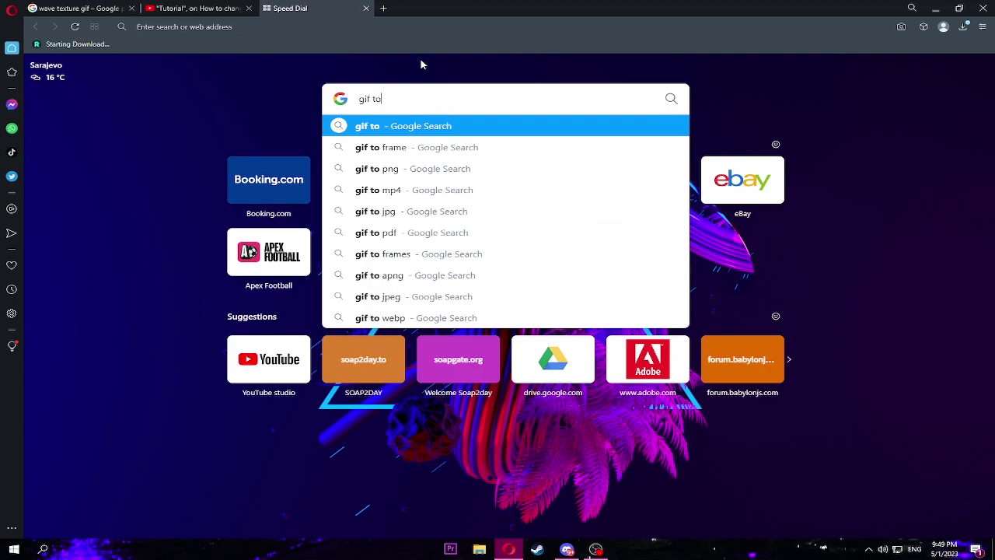
type("fame")
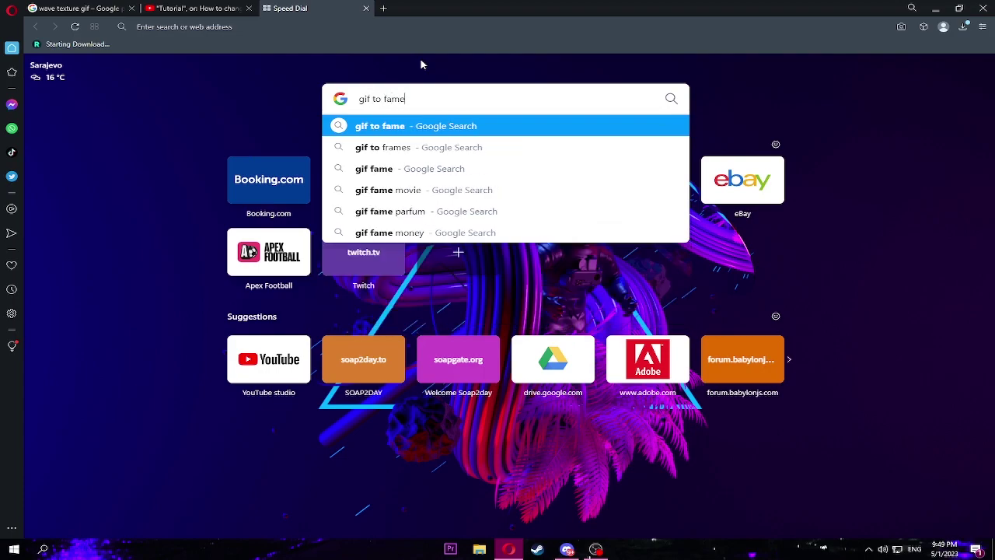
key("BackSpace")
key("BackSpace")
key("BackSpace")
type("rame")
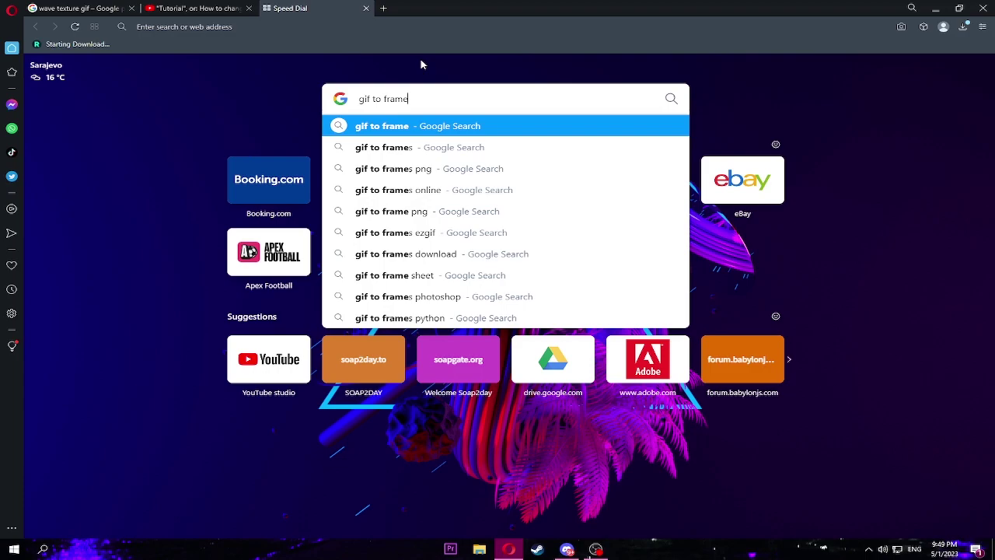
left_click(389, 126)
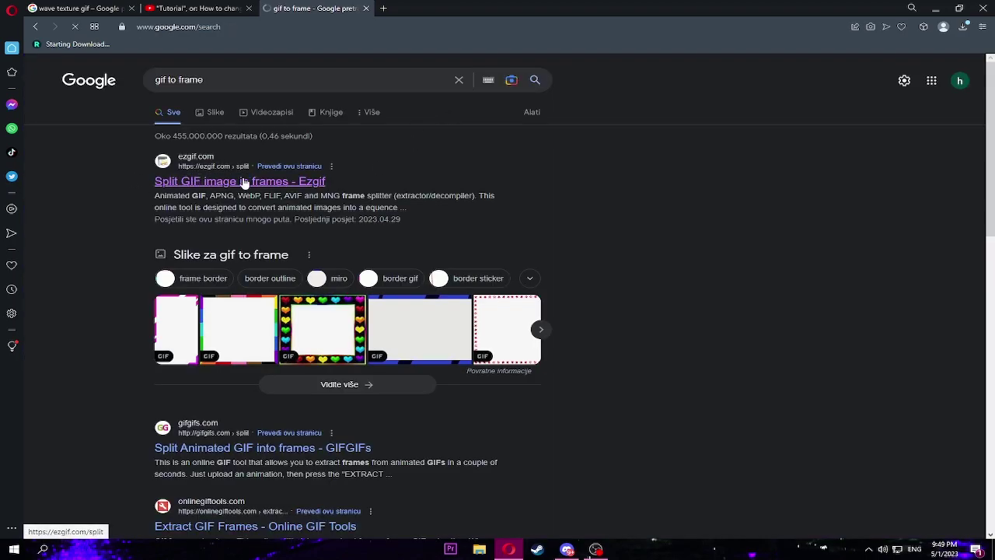
Step: Upload the downloaded wave GIF from Downloads to Ezgif's GIF frame splitter
left_click(207, 187)
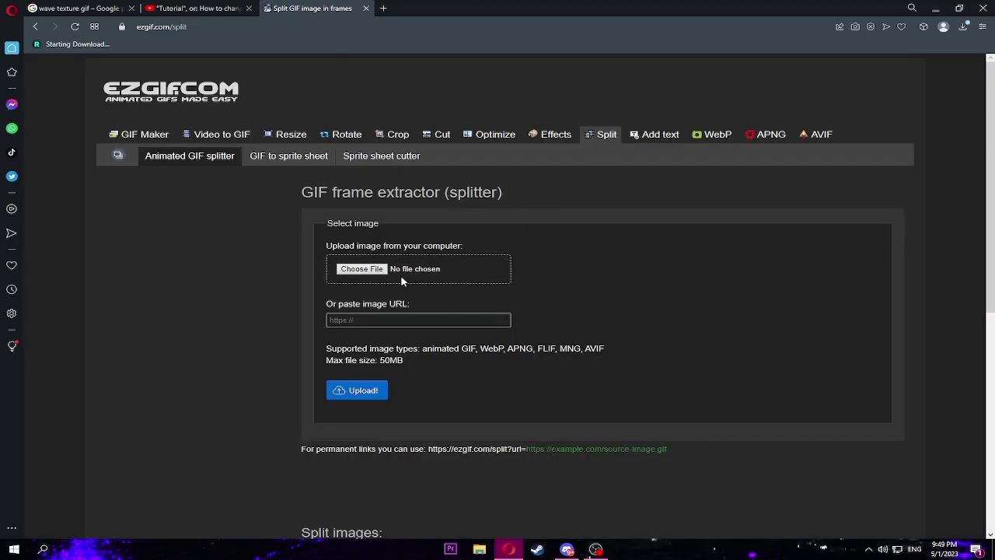
left_click(362, 270)
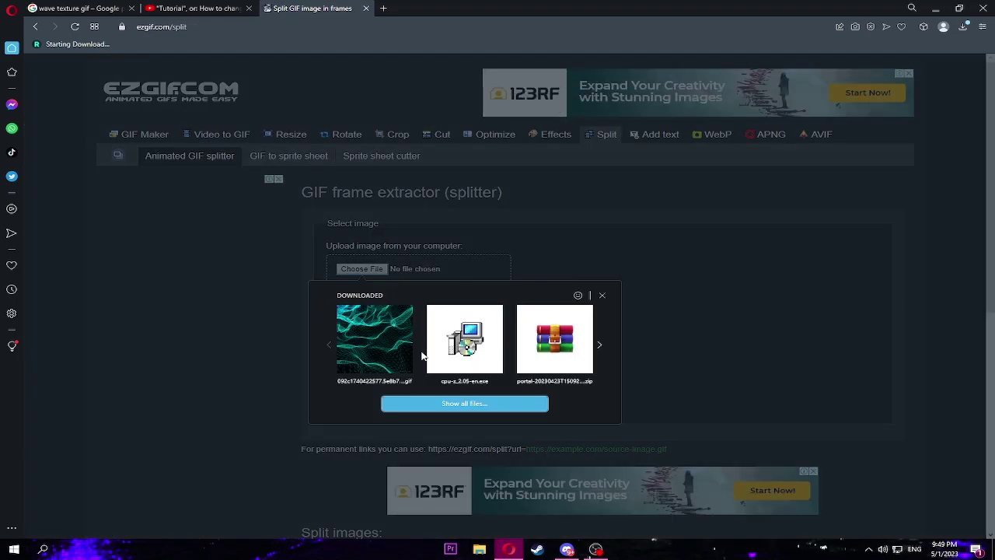
left_click(454, 404)
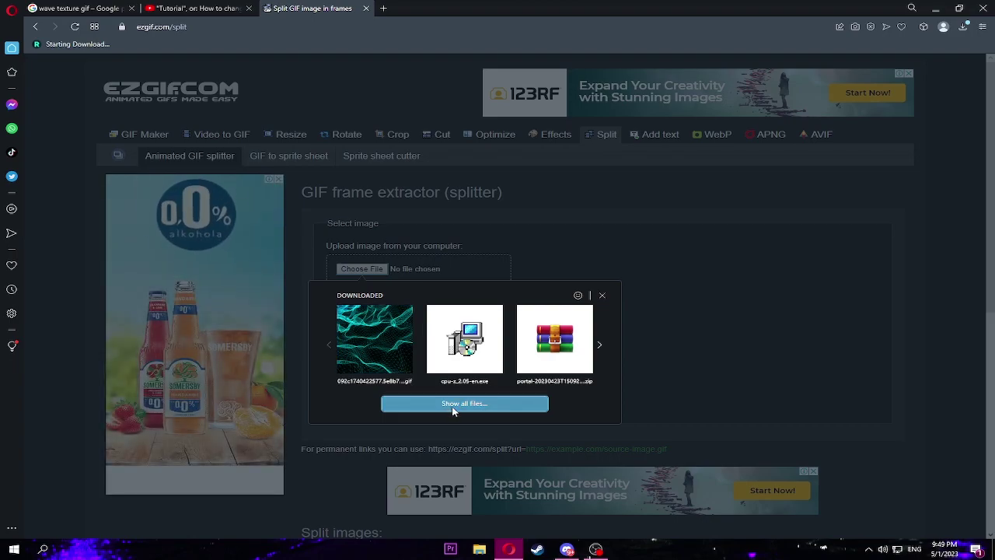
left_click_drag(298, 6, 311, 87)
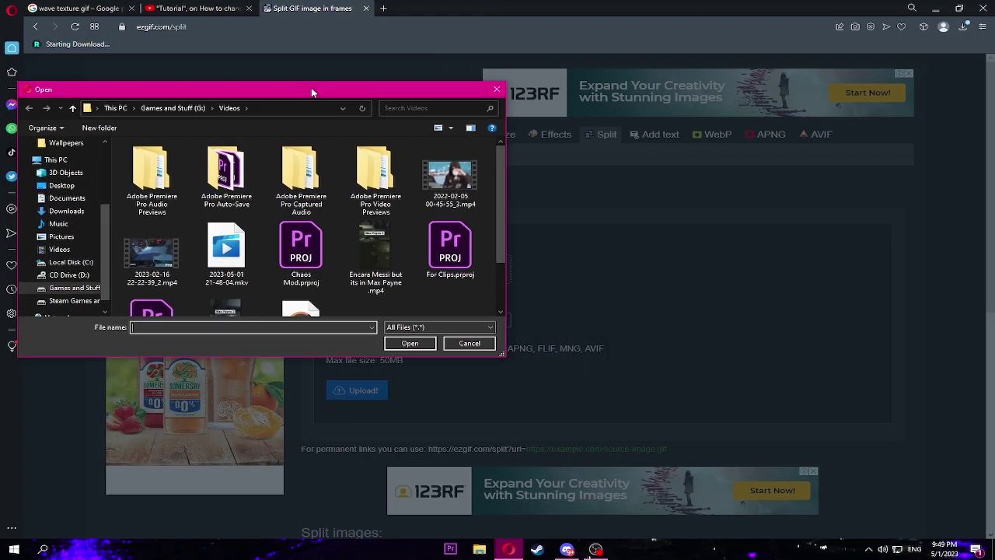
scroll(64, 190, "up", 3)
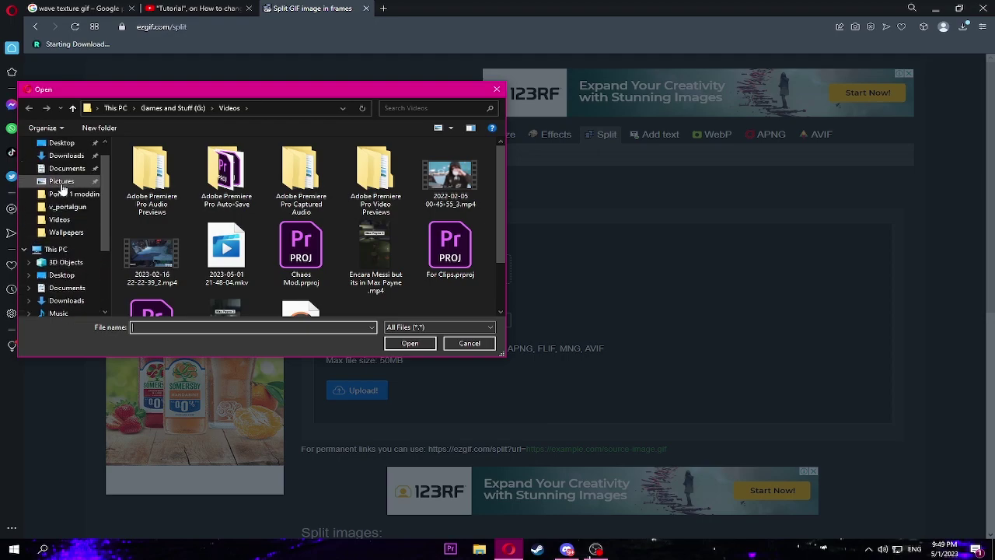
left_click(60, 178)
left_click(234, 170)
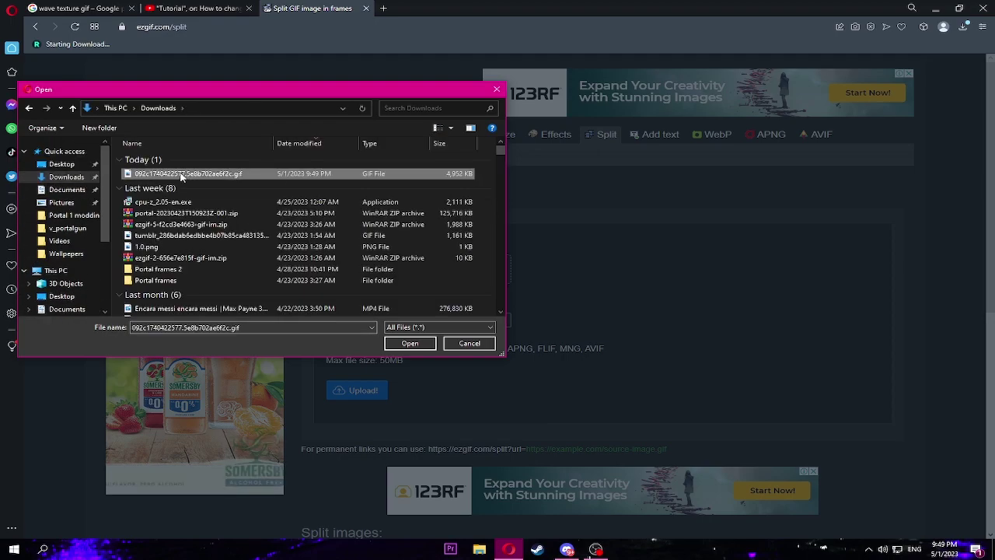
left_click(410, 343)
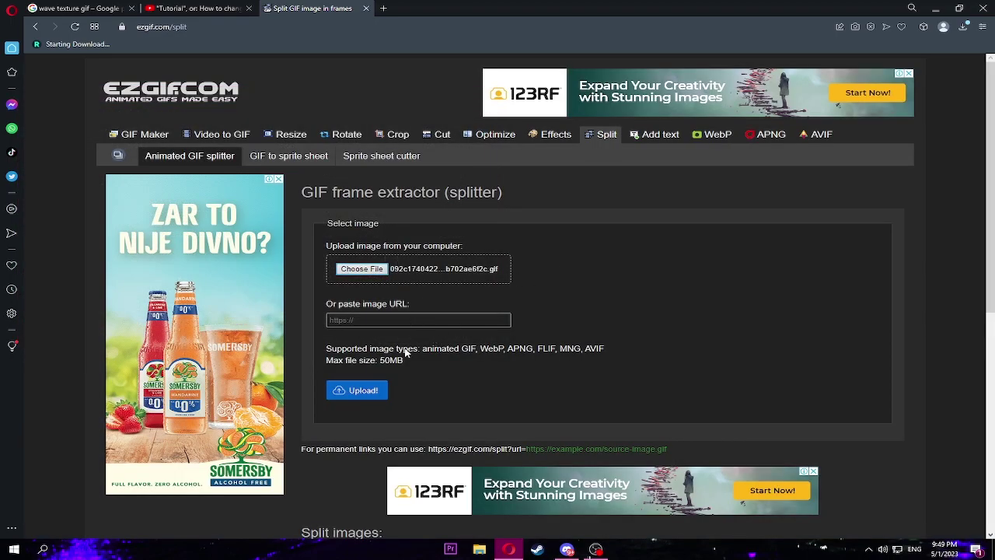
left_click(356, 391)
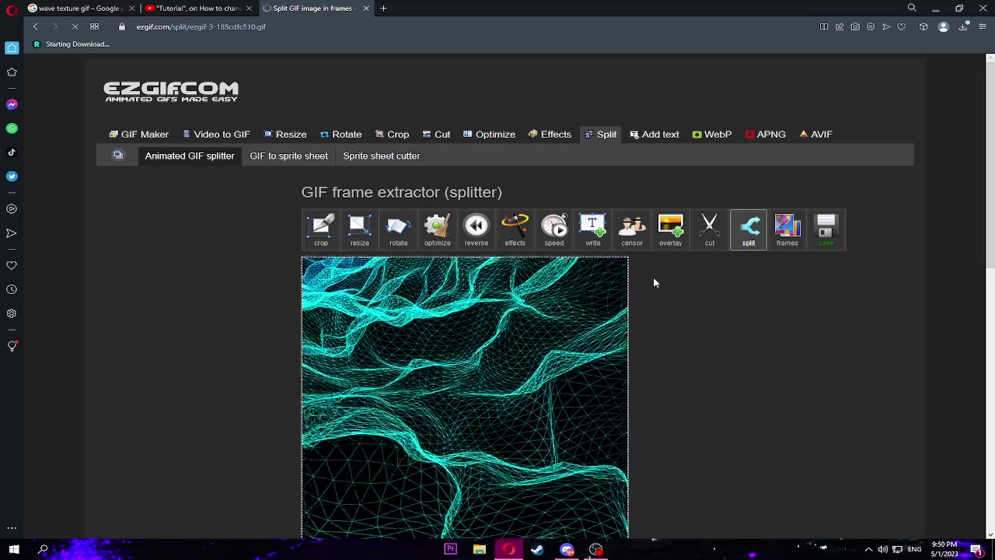
Step: Split the 550px wave GIF into its 30 frames and download them as a ZIP
scroll(633, 276, "down", 4)
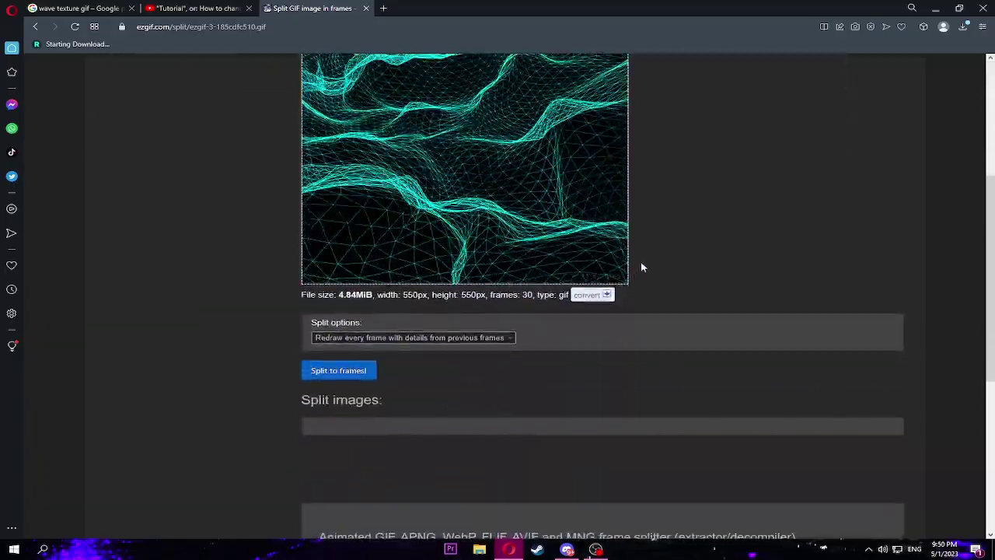
scroll(642, 268, "up", 1)
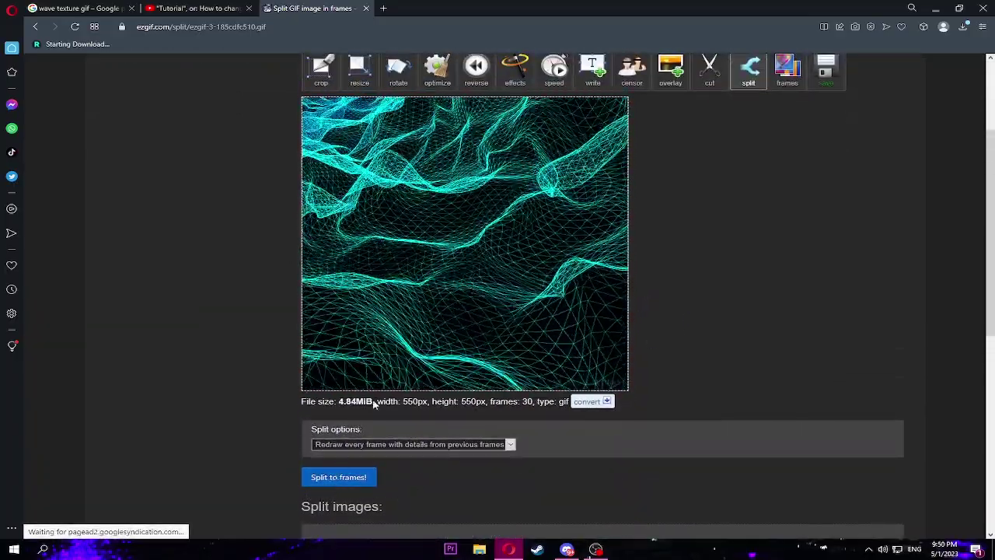
scroll(420, 307, "up", 2)
scroll(420, 307, "down", 2)
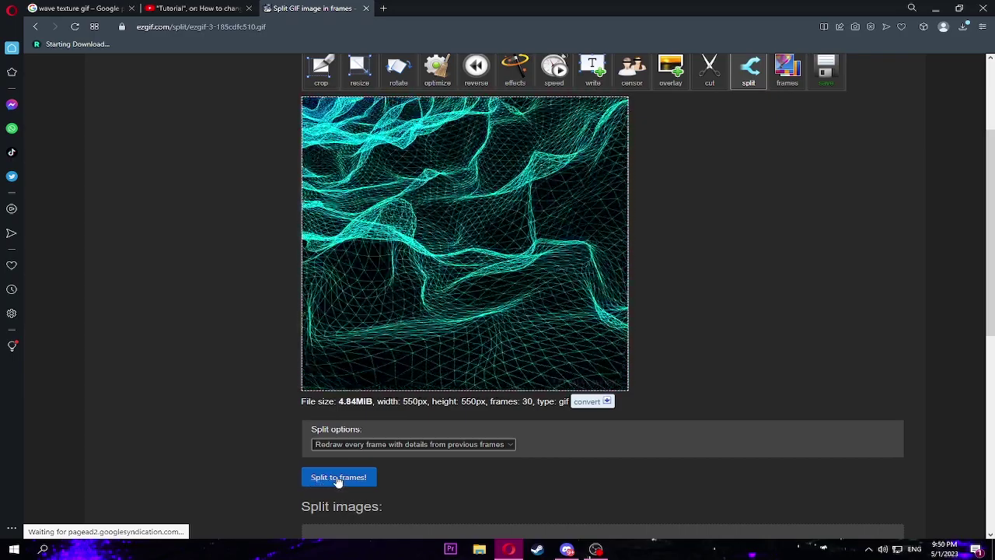
left_click(338, 478)
scroll(715, 319, "down", 7)
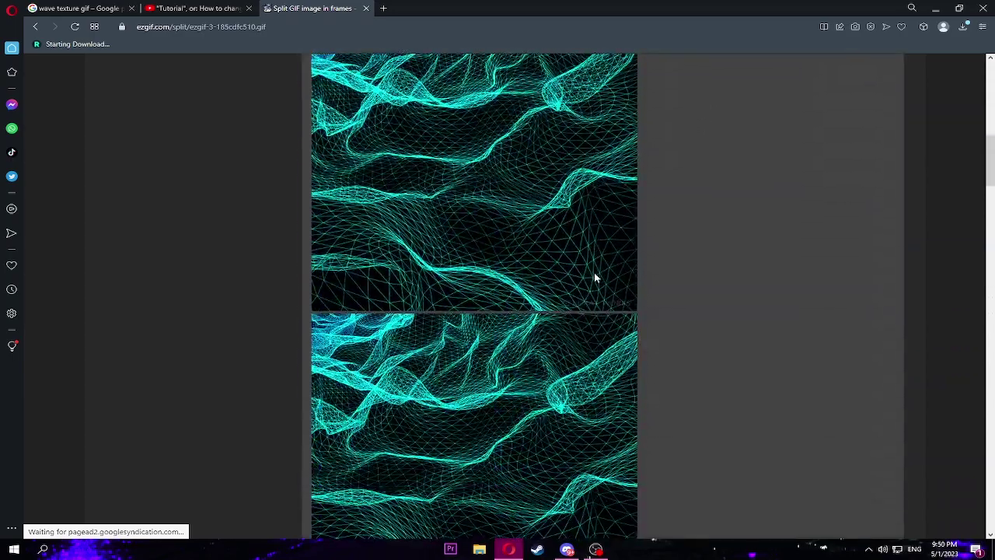
scroll(593, 273, "up", 5)
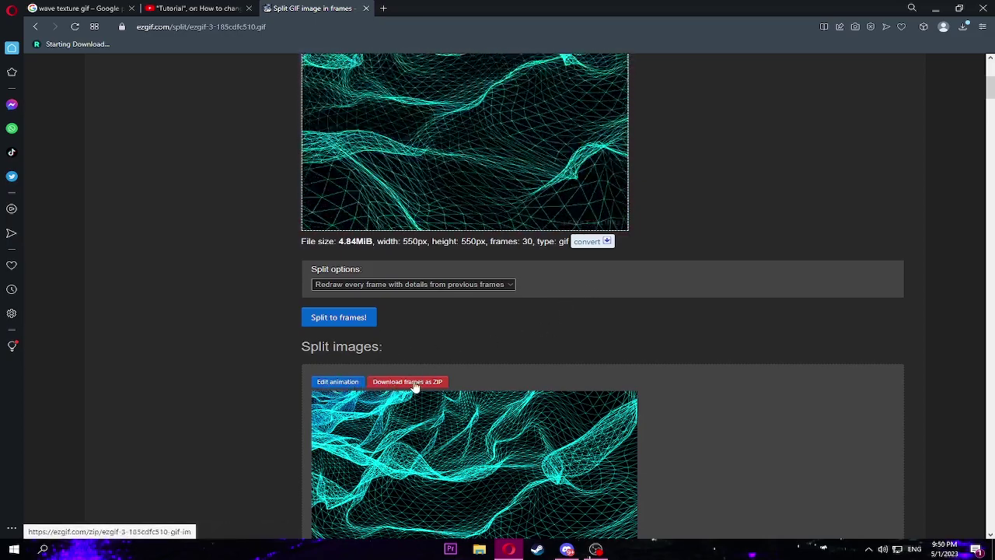
left_click(402, 384)
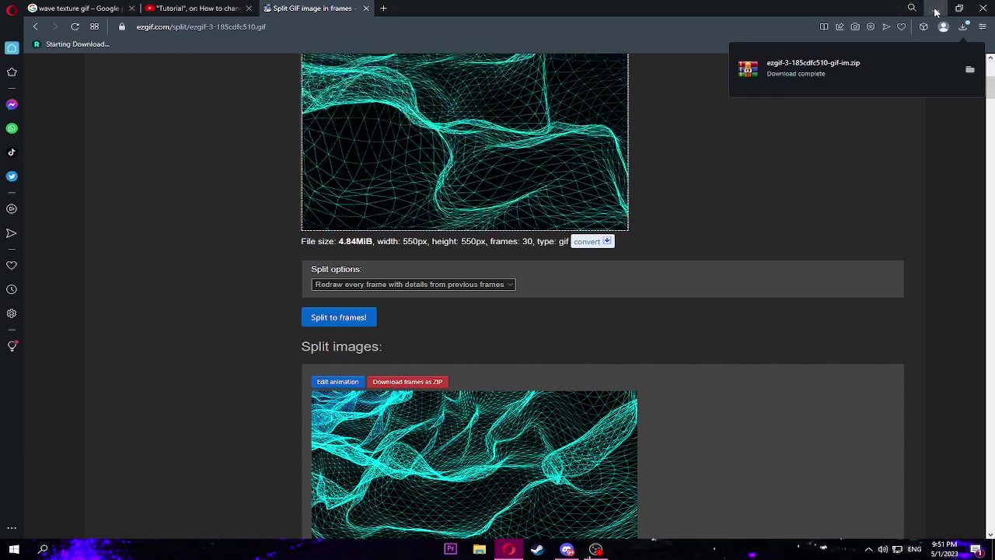
Step: Open the frames ZIP from Downloads in the archive tool, dismissing the licence reminder
scroll(781, 230, "up", 3)
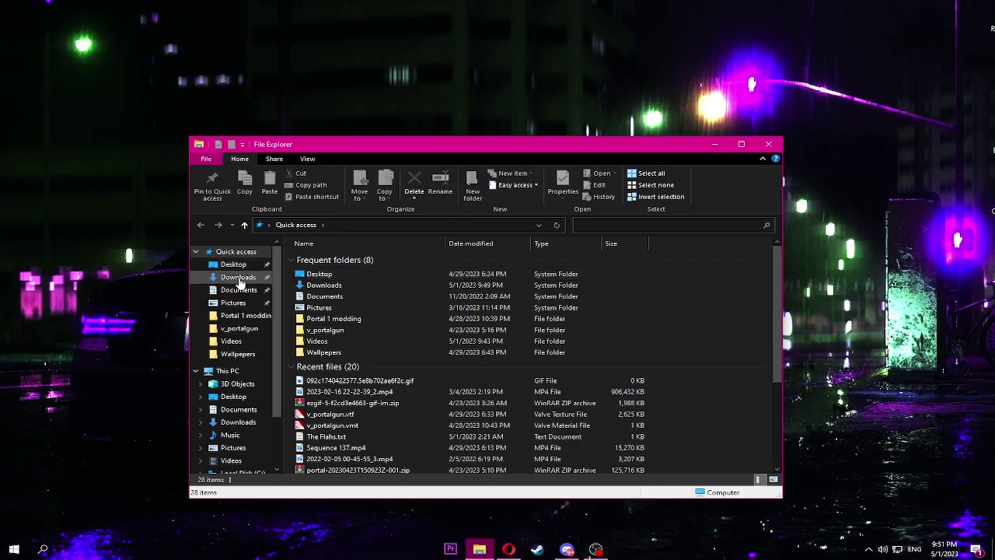
left_click(238, 279)
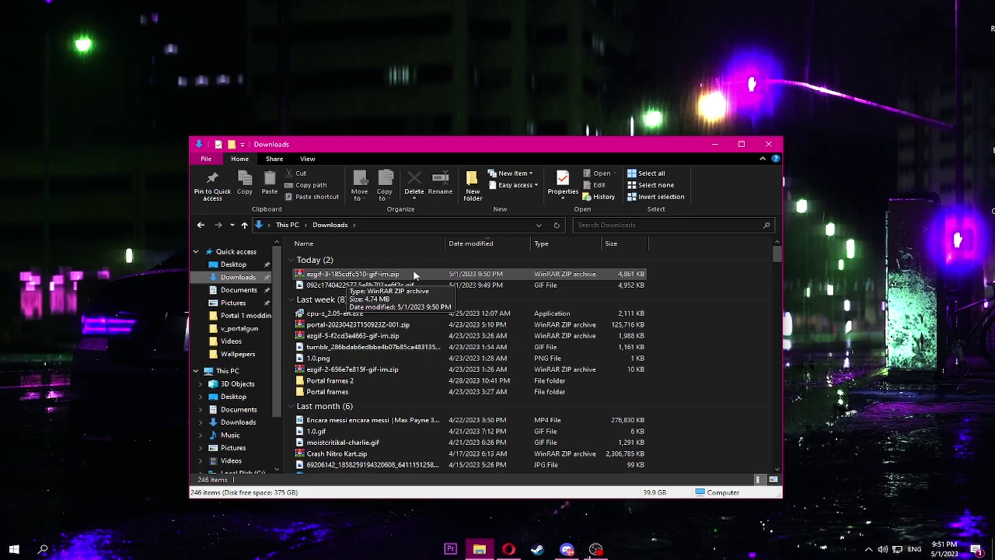
double_click(380, 275)
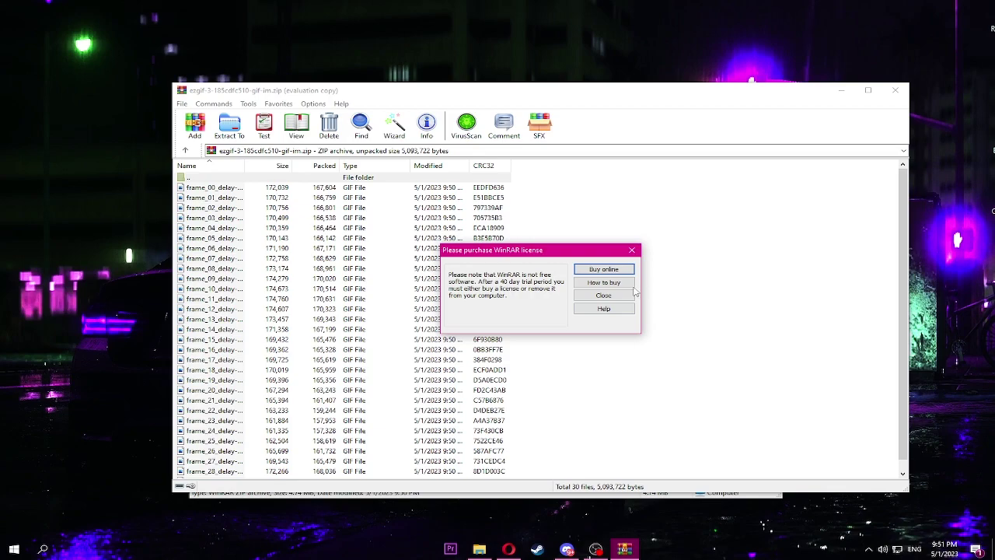
left_click(603, 297)
left_click_drag(676, 99, 469, 74)
key("alt+Tab")
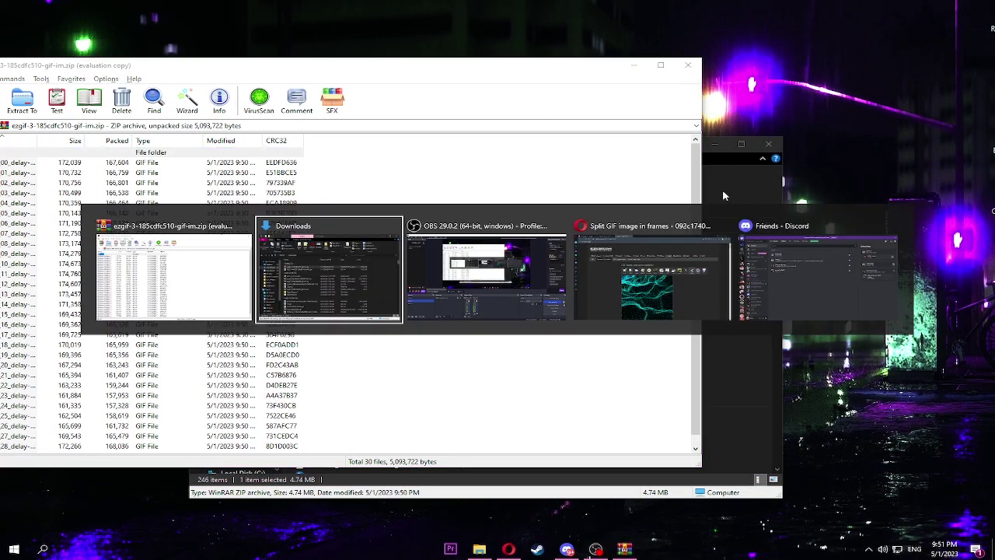
Step: Create a 'new texture' folder in Downloads and close the archive window
right_click(693, 275)
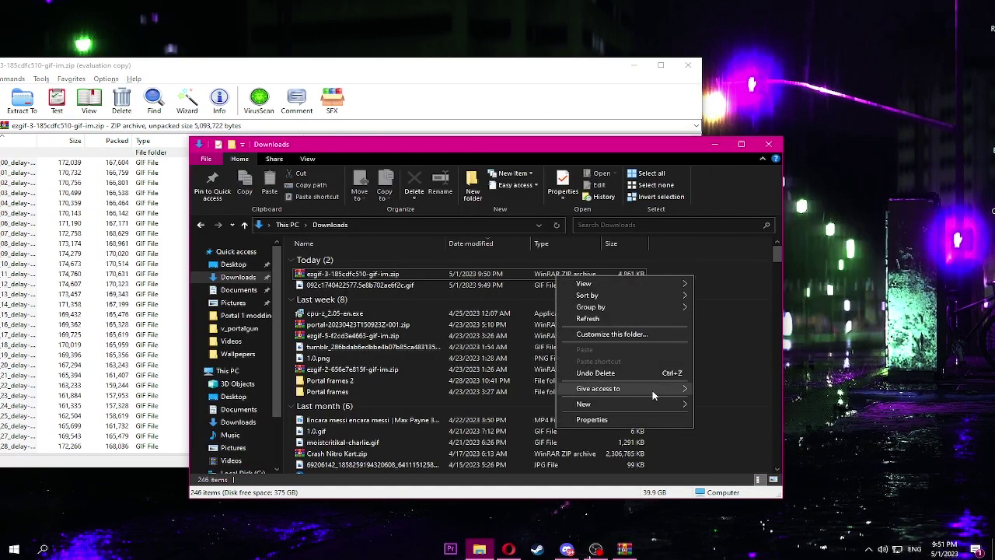
mouse_move(649, 407)
left_click(715, 404)
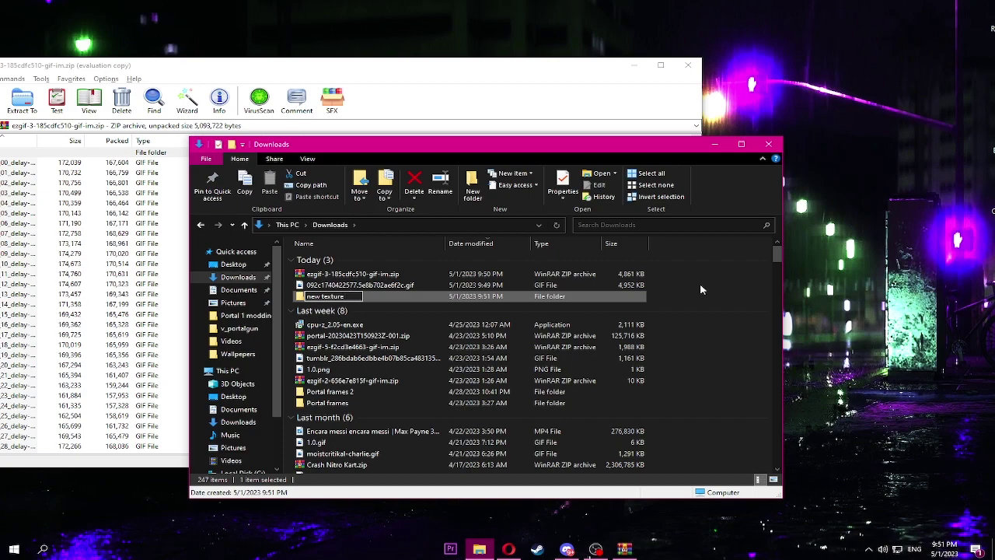
left_click(729, 285)
left_click_drag(462, 150, 578, 150)
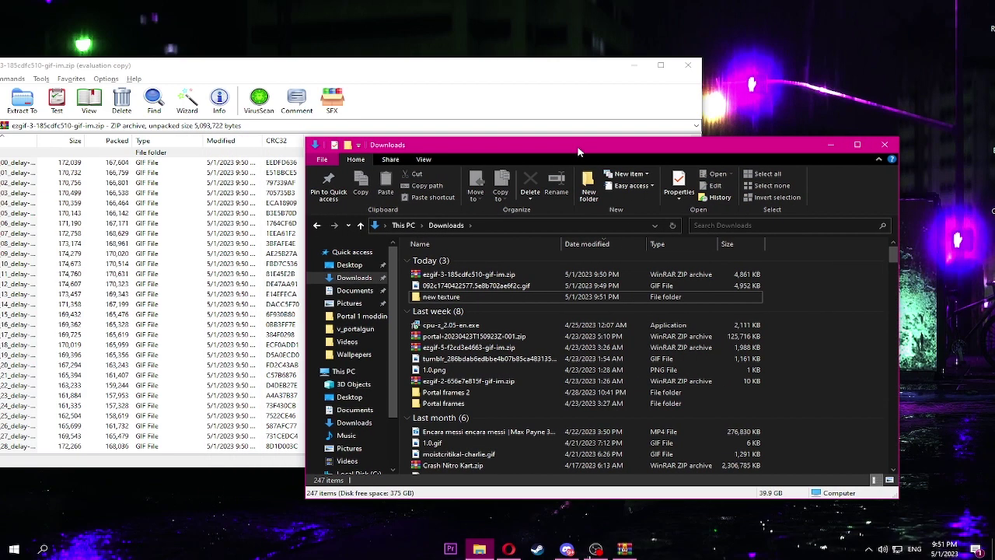
left_click_drag(534, 74, 591, 80)
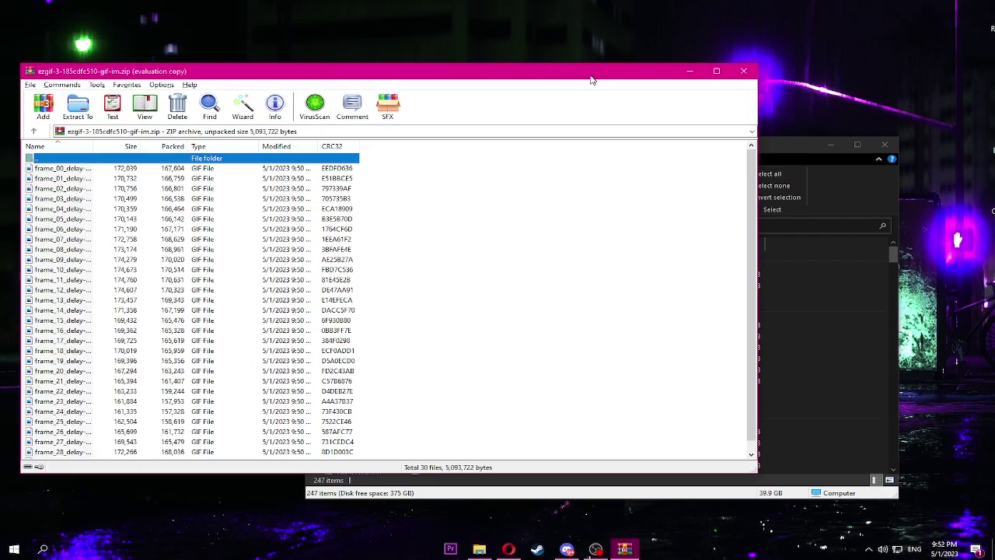
left_click(743, 75)
Step: Extract the frames ZIP into the 'new texture' folder and open it
right_click(447, 277)
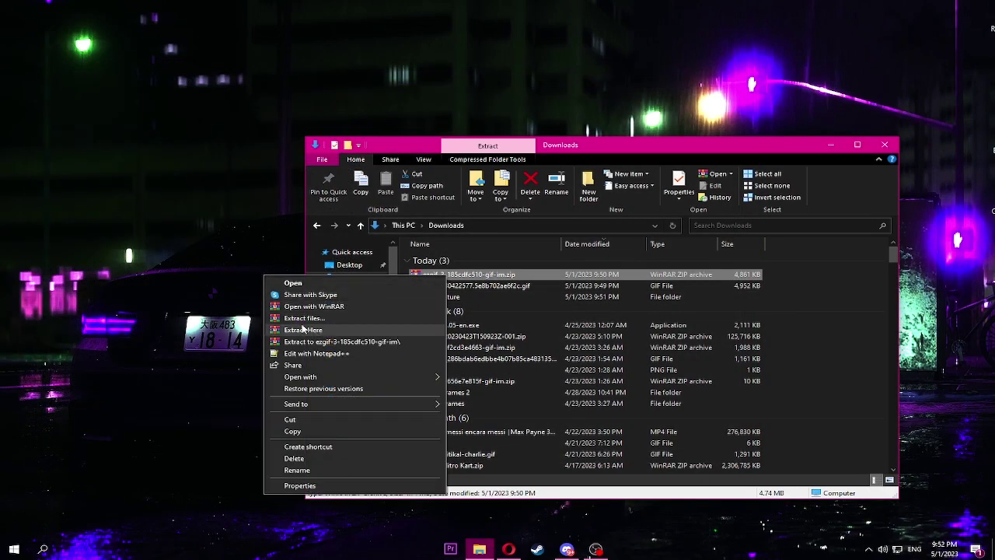
left_click(295, 319)
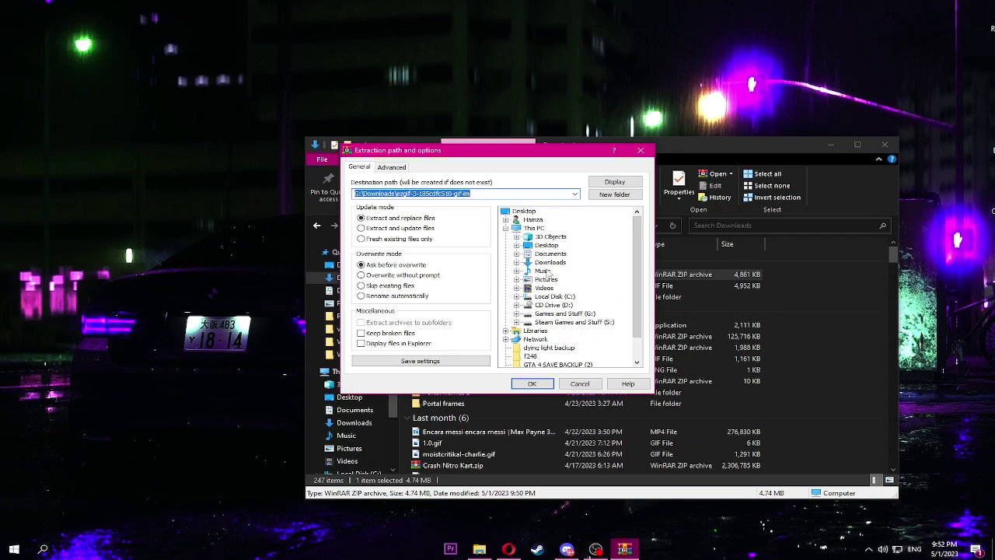
left_click(516, 262)
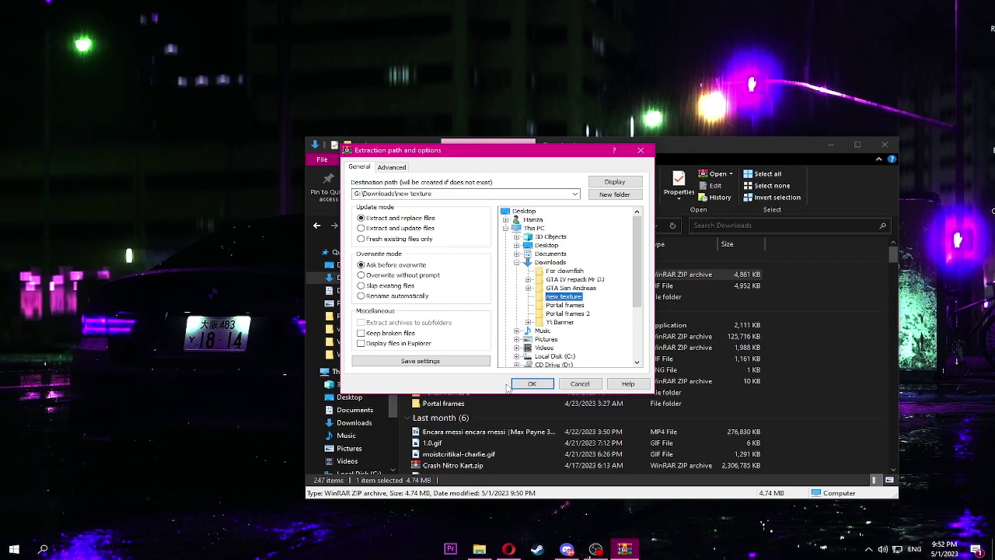
left_click(534, 384)
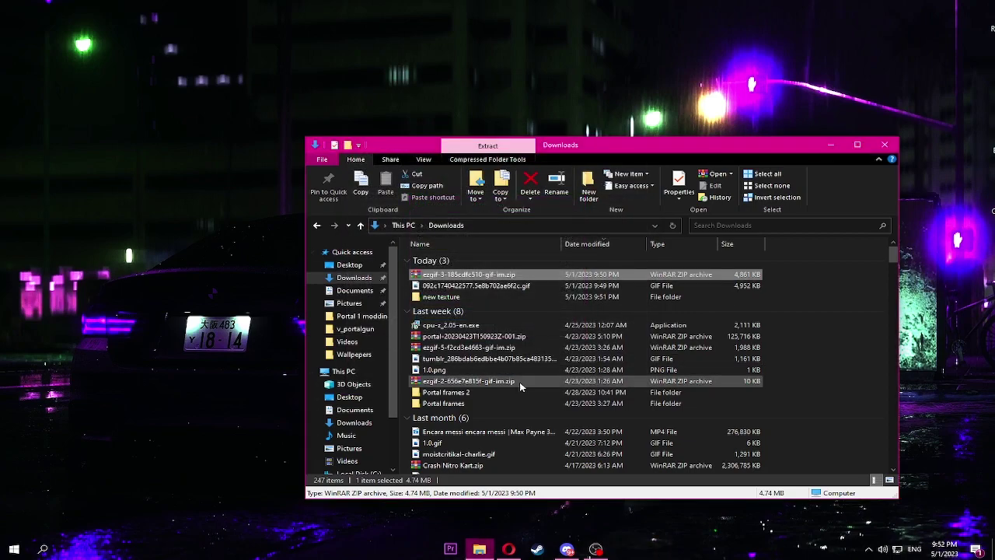
double_click(441, 297)
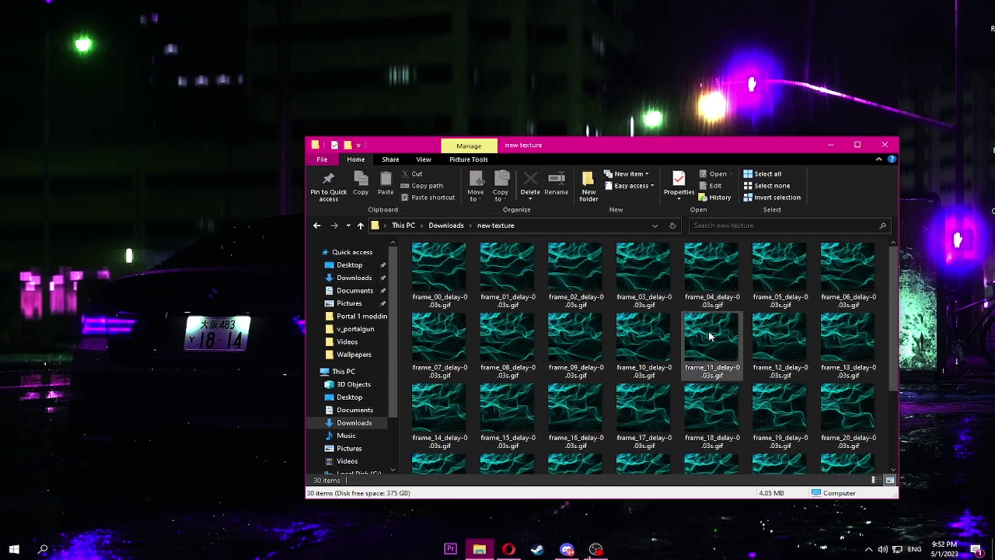
scroll(895, 286, "down", 3)
scroll(896, 286, "up", 1)
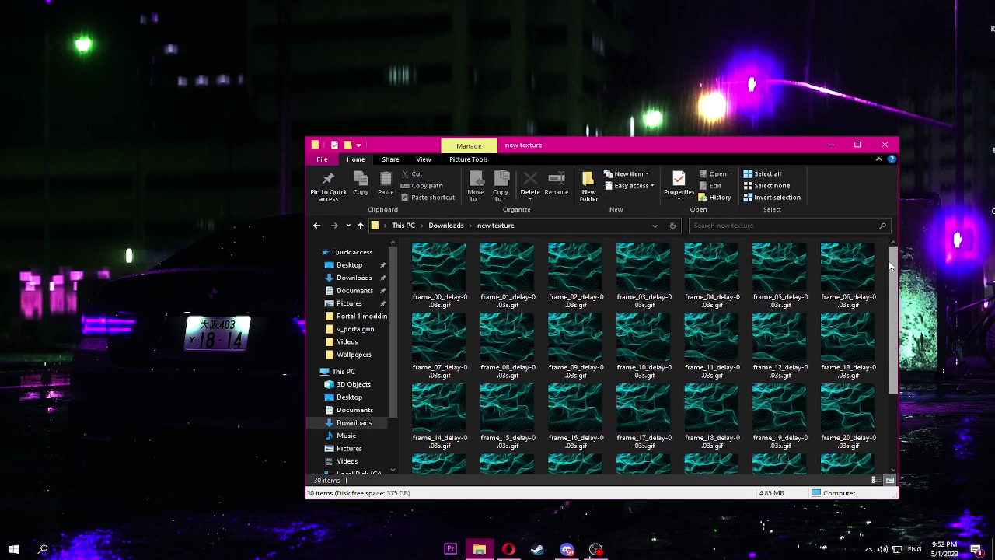
scroll(896, 286, "up", 2)
left_click_drag(689, 153, 681, 152)
key("super+d")
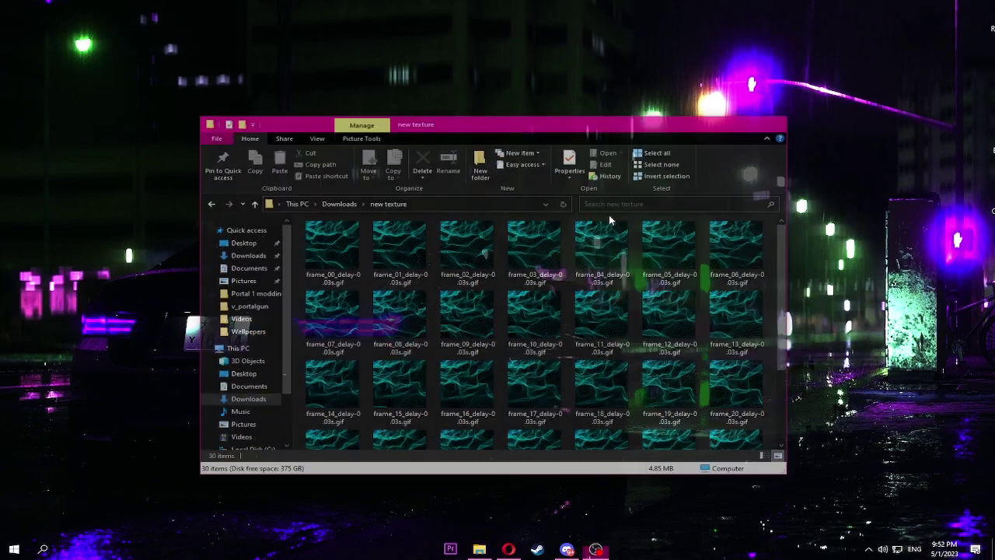
Step: Launch VTFEdit by searching 'vtf' in Windows Search
left_click(65, 543)
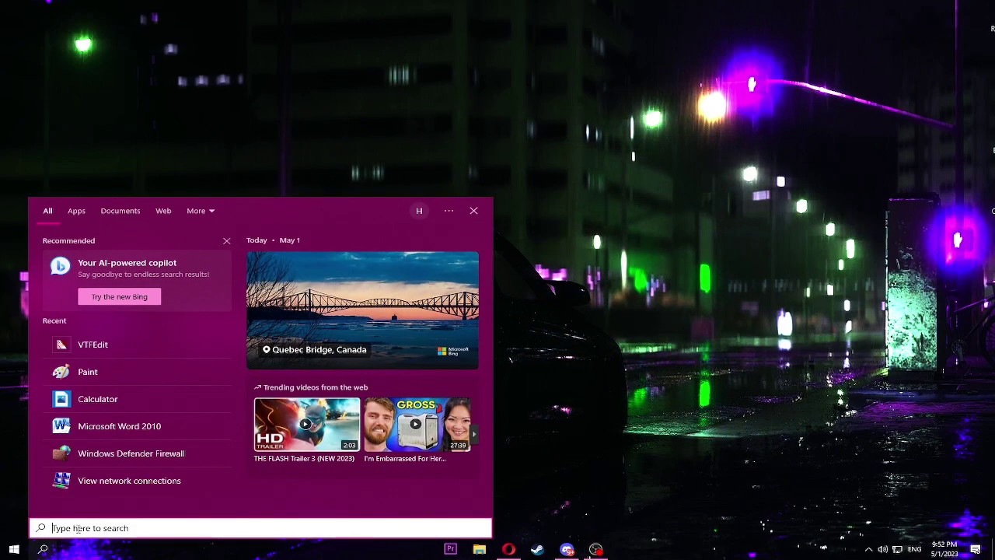
type("vtf")
left_click(32, 259)
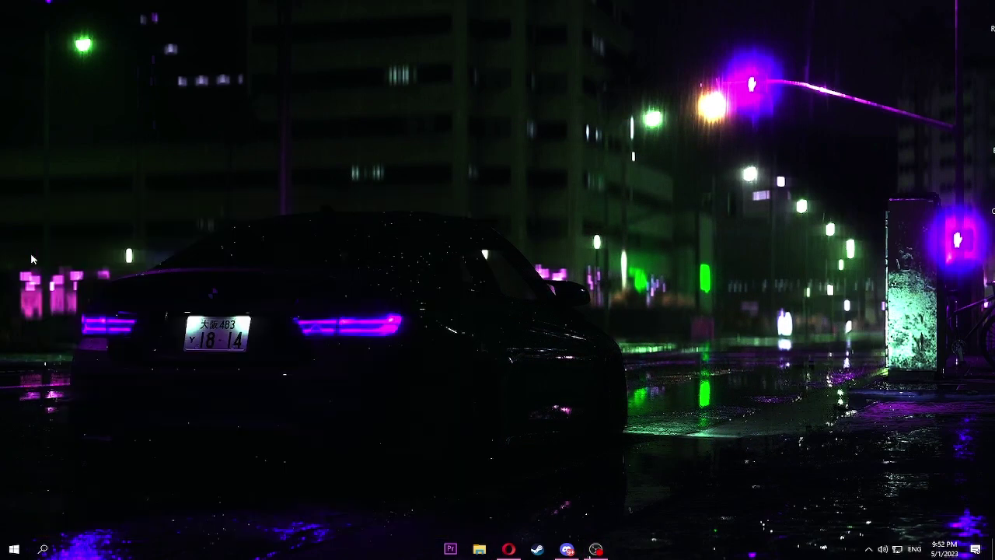
left_click(43, 549)
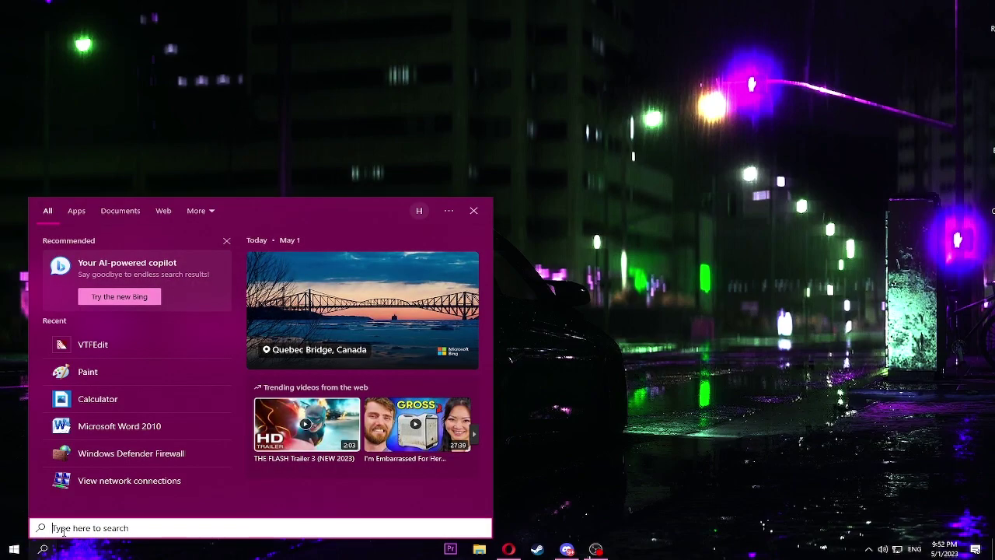
type("vtf")
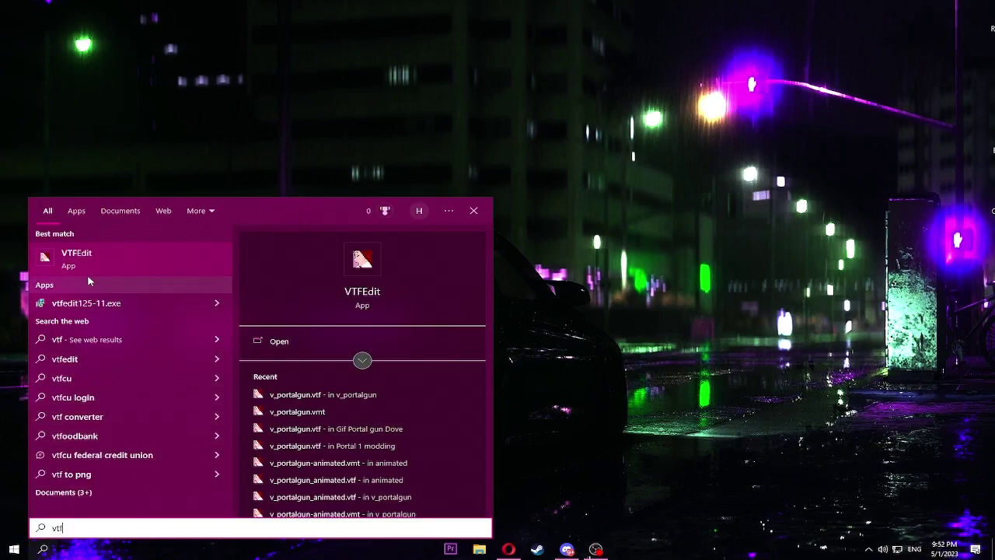
key("Return")
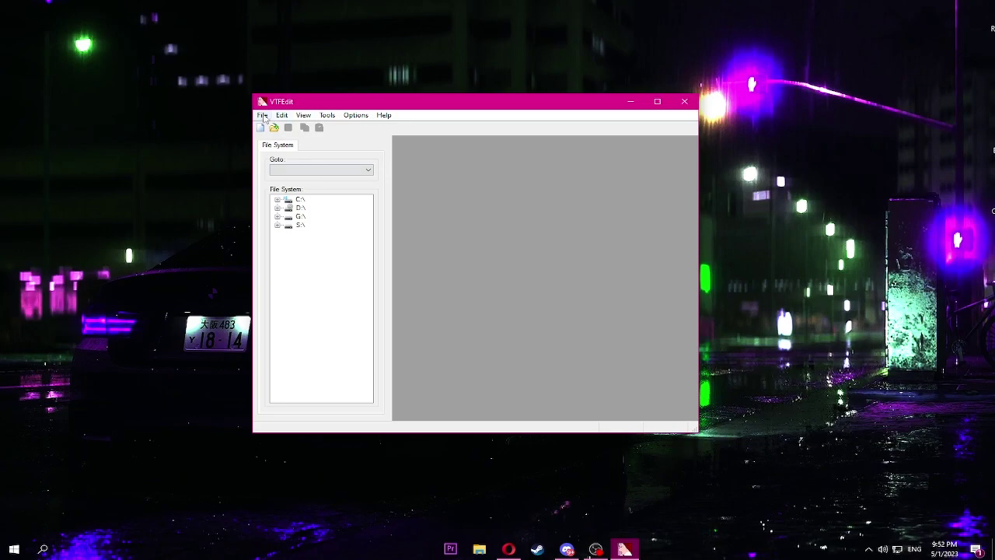
Step: Import every frame GIF from Downloads\new texture into VTFEdit as an animated texture
left_click(262, 116)
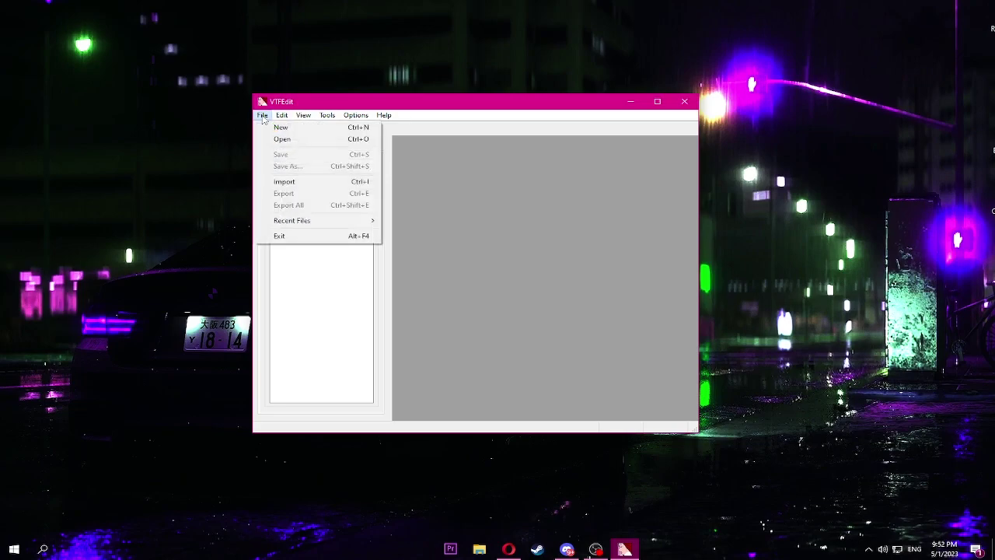
left_click(286, 182)
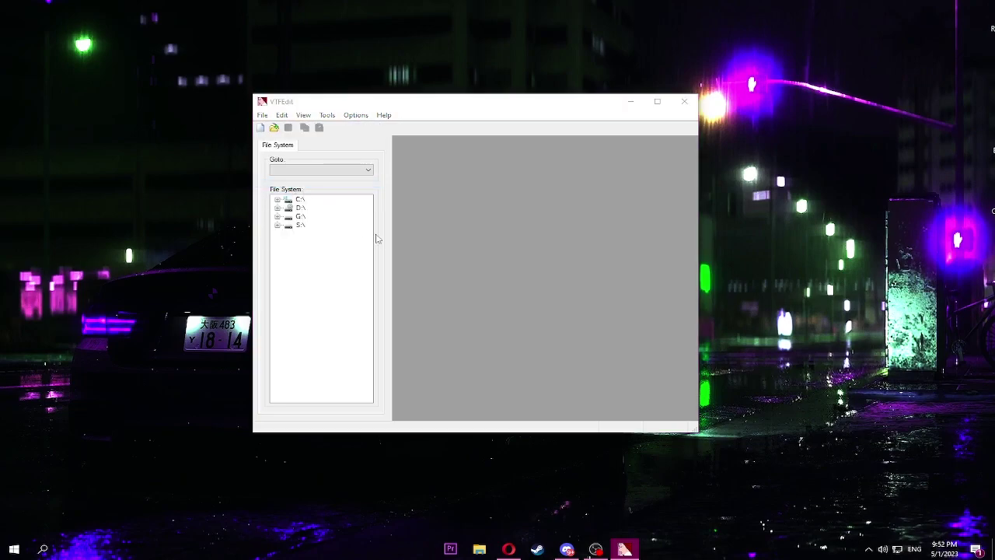
scroll(349, 272, "up", 3)
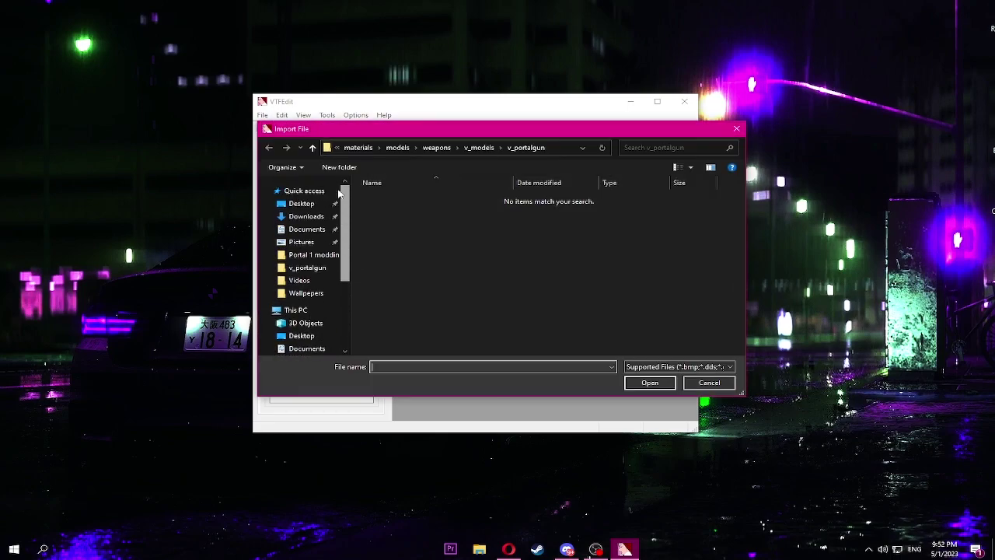
left_click(306, 216)
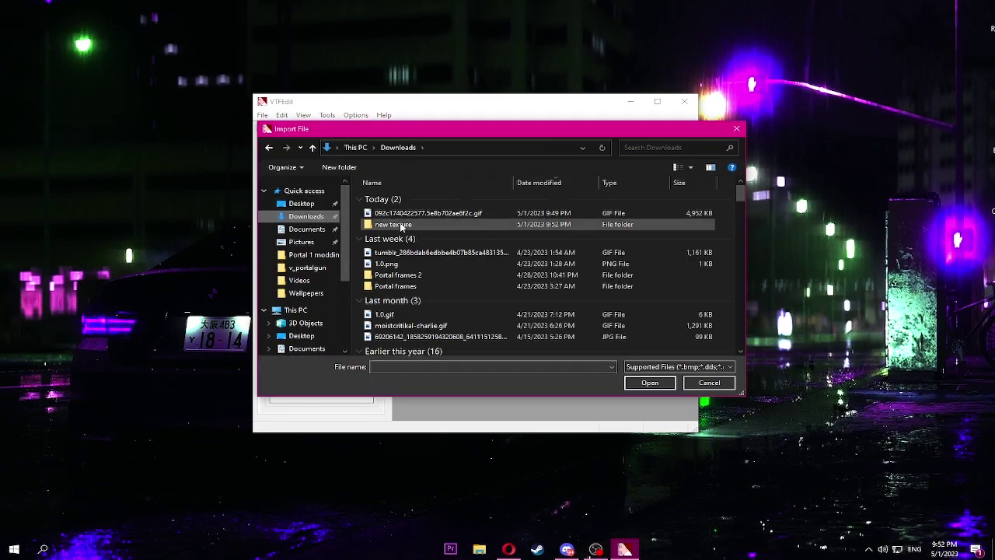
left_click(402, 226)
left_click(645, 384)
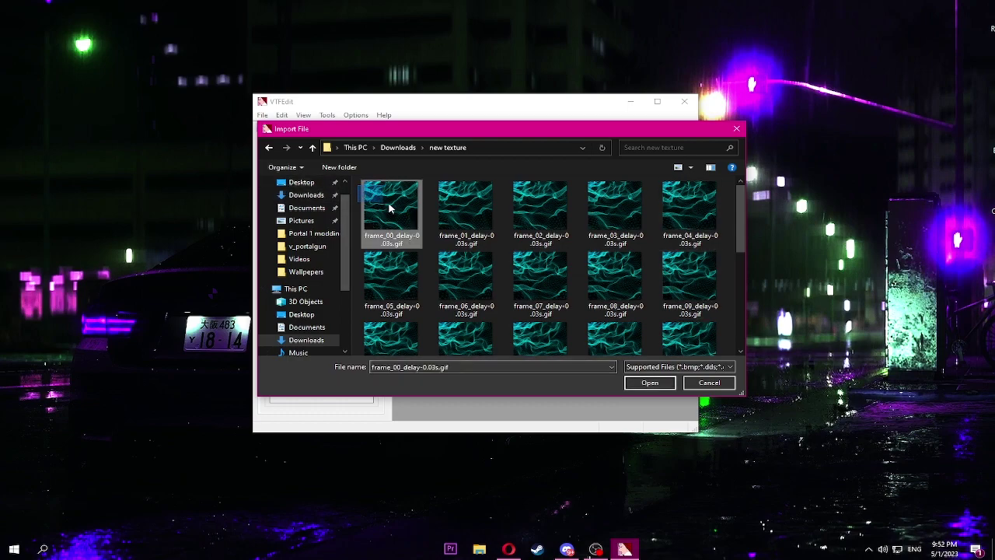
left_click_drag(388, 206, 744, 389)
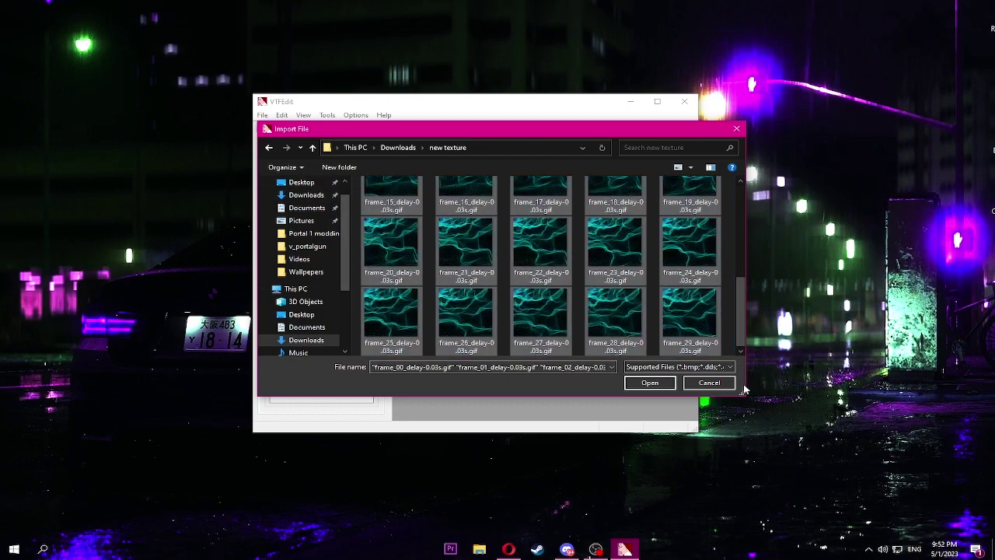
left_click(644, 383)
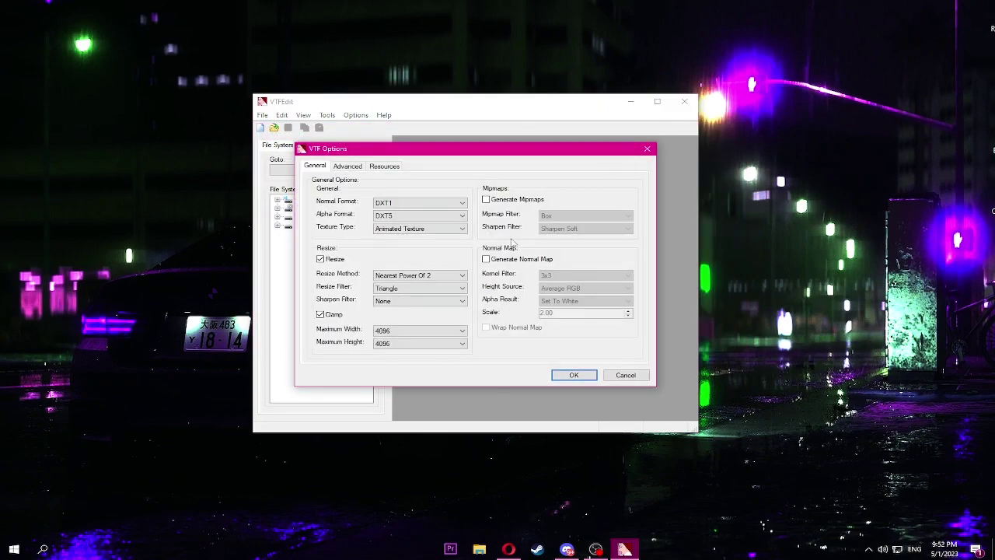
left_click(573, 374)
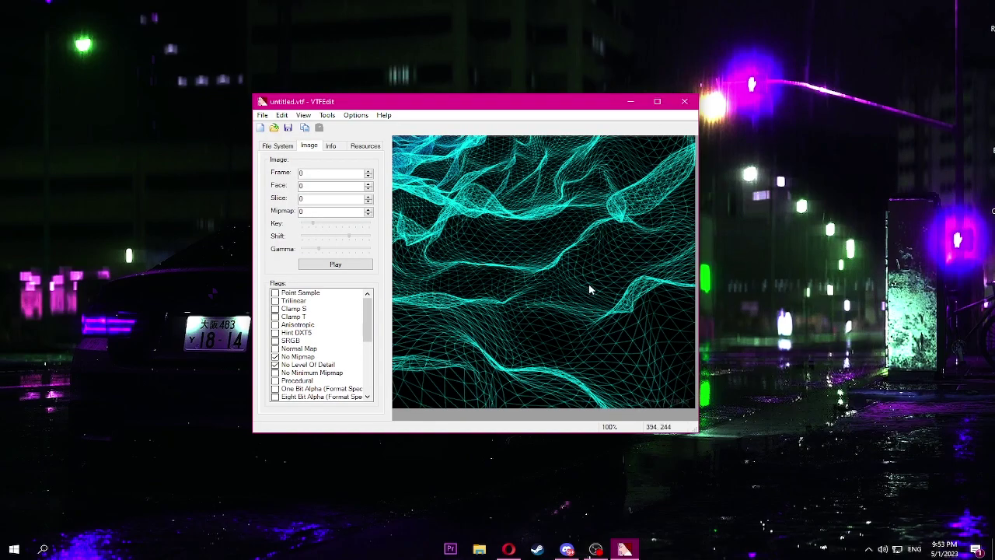
Step: Play and stop the wave animation preview, then enable the SRGB flag
left_click(335, 265)
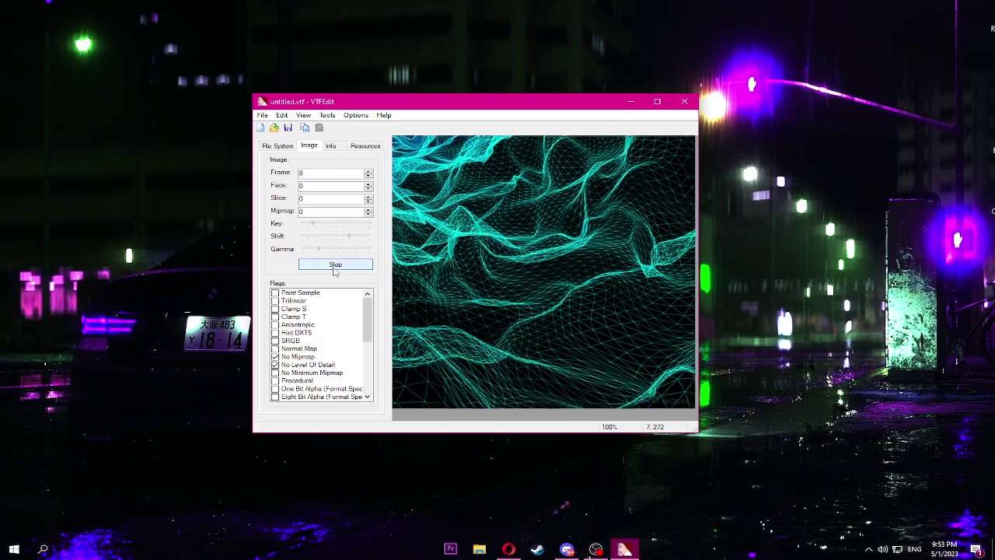
left_click(335, 265)
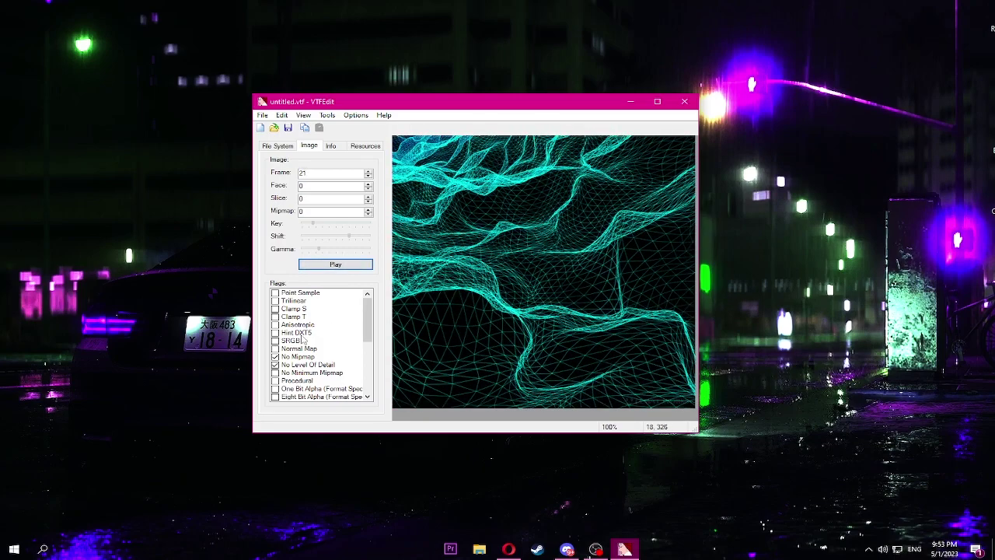
left_click(276, 342)
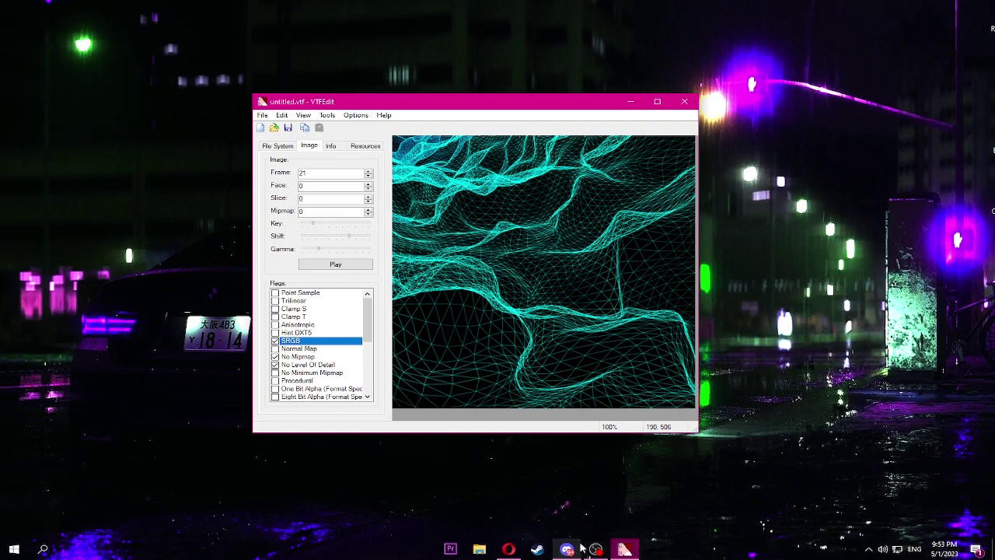
Step: Open a file browser window from the taskbar and close it again
mouse_move(581, 549)
left_click(481, 550)
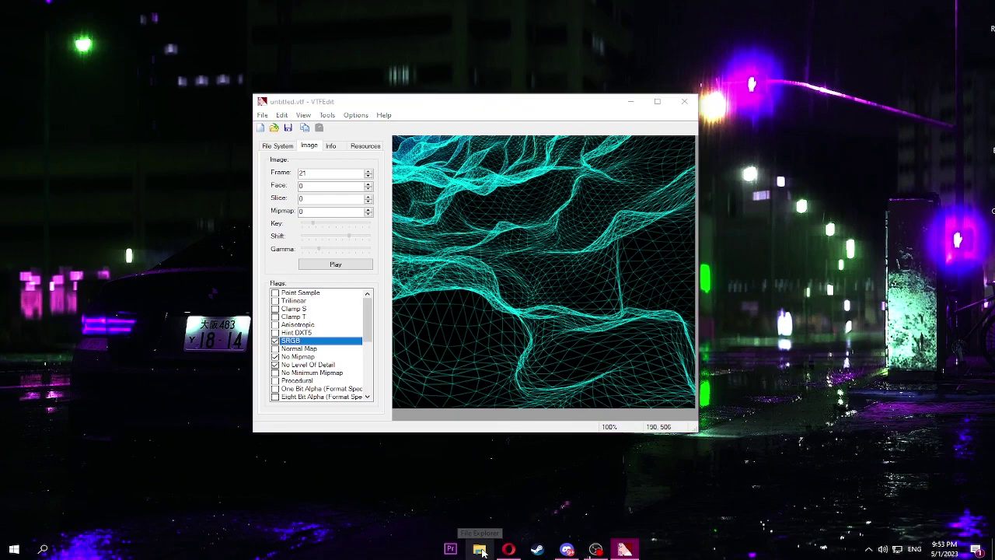
left_click(782, 126)
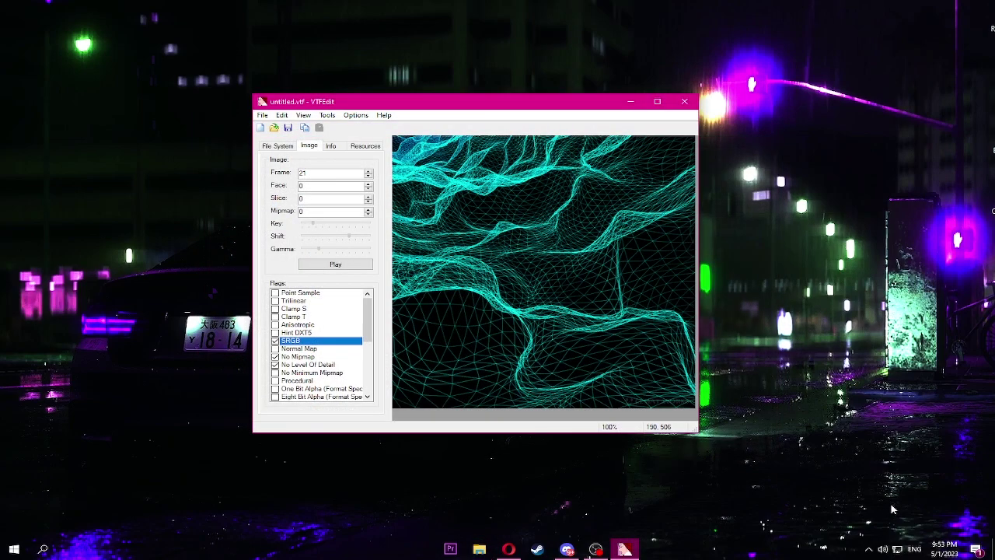
Step: From Steam's library, open Portal's Properties > Local Files and browse its install folder
left_click(869, 549)
right_click(868, 506)
left_click(880, 423)
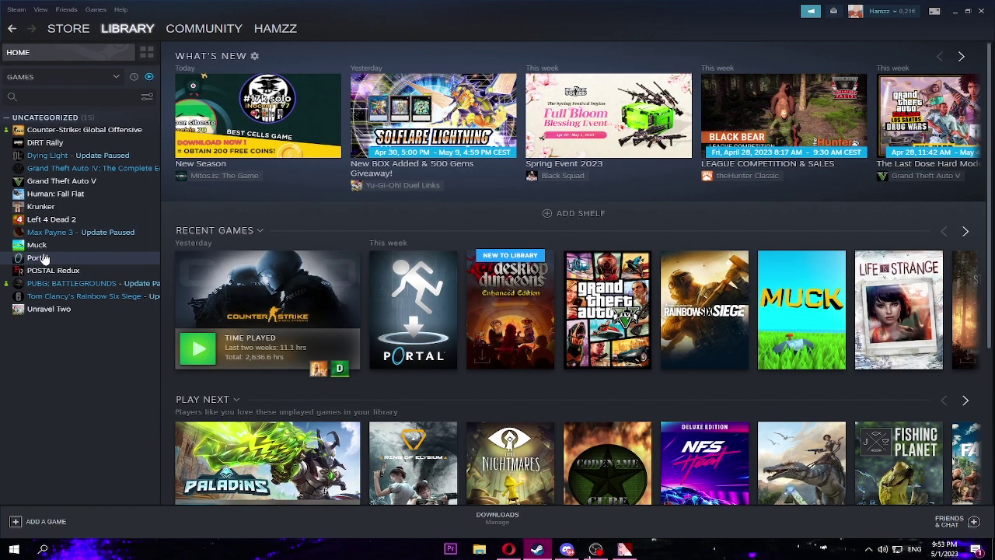
left_click(45, 258)
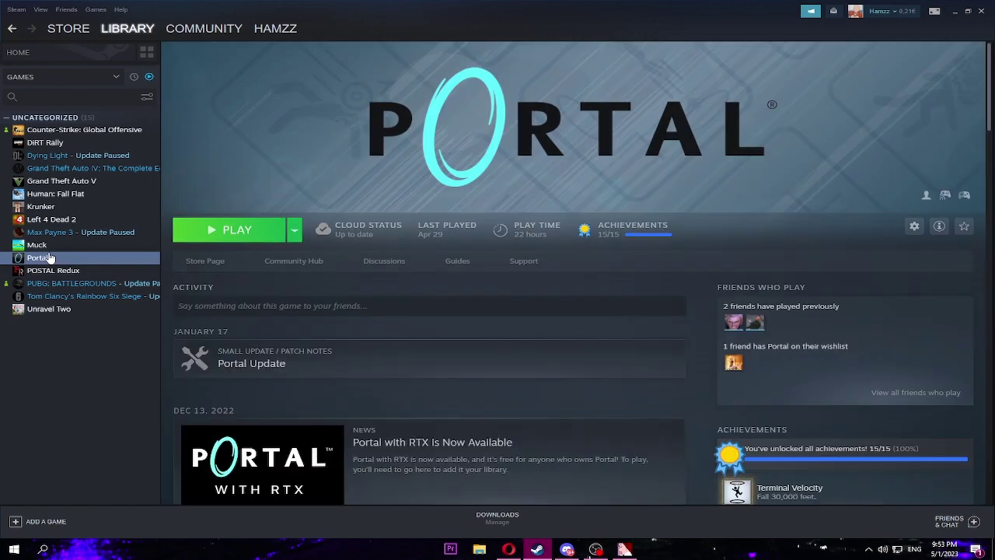
right_click(48, 258)
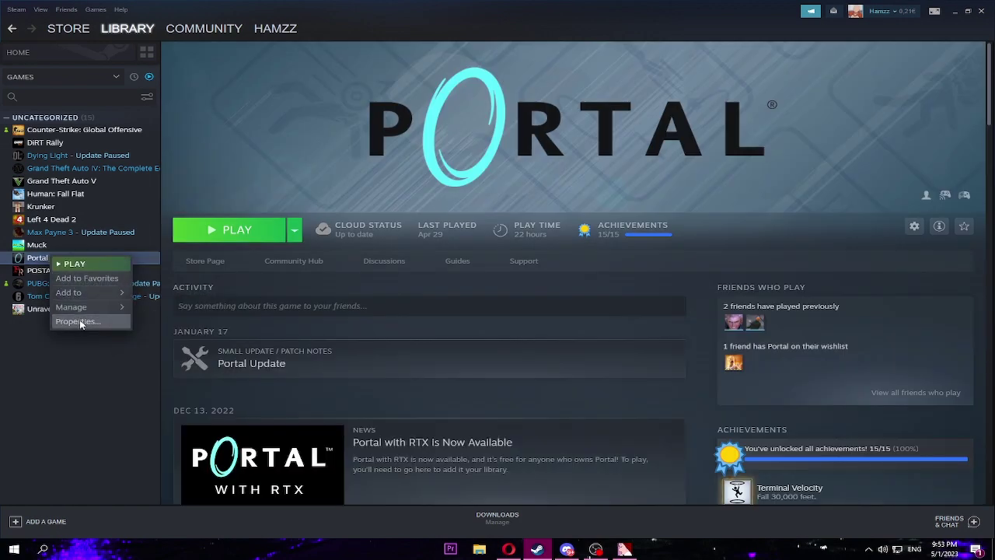
left_click(81, 350)
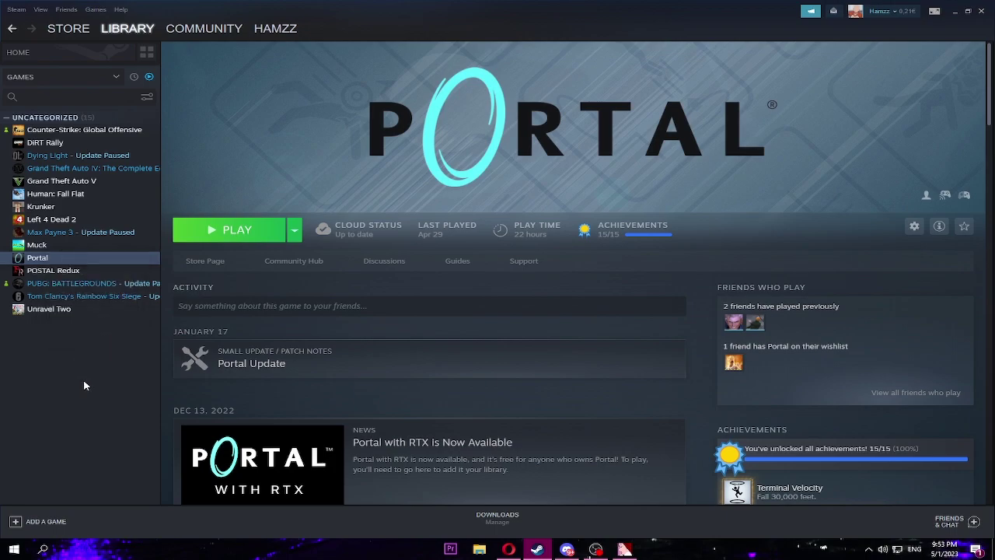
right_click(43, 262)
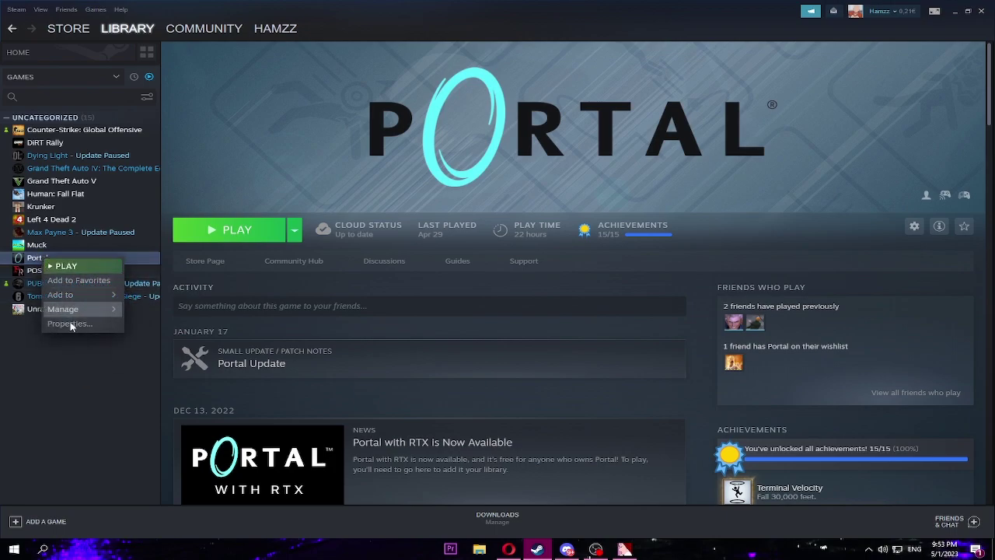
left_click(73, 327)
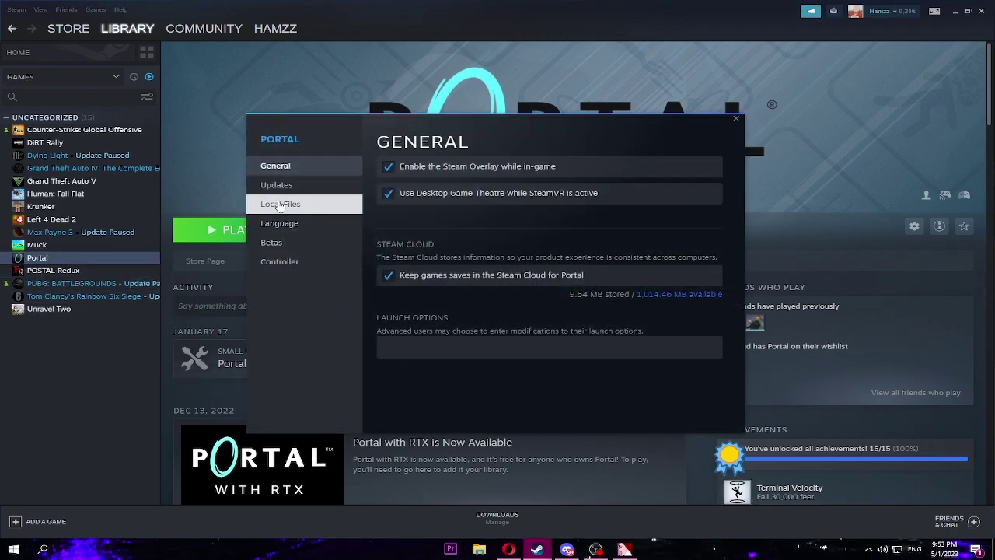
left_click(280, 205)
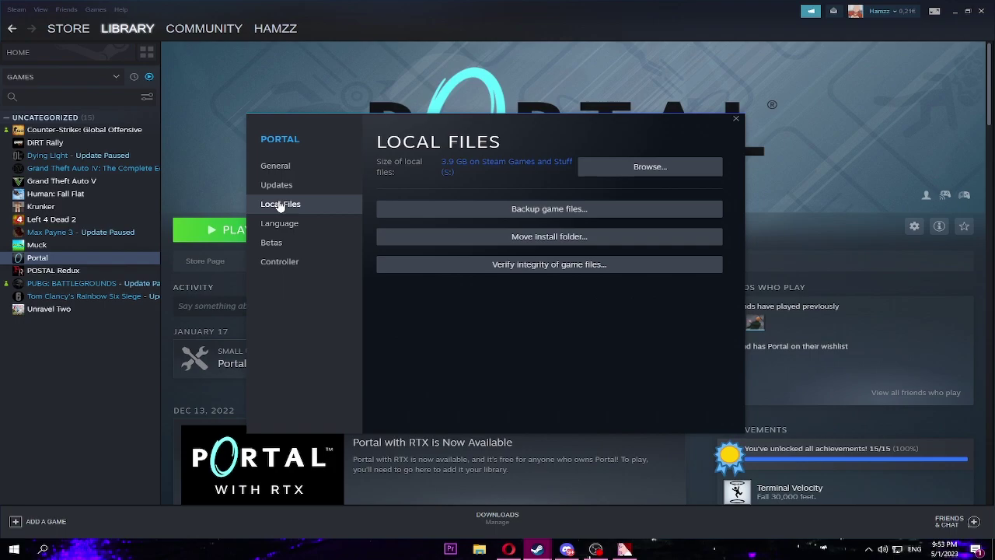
left_click(655, 166)
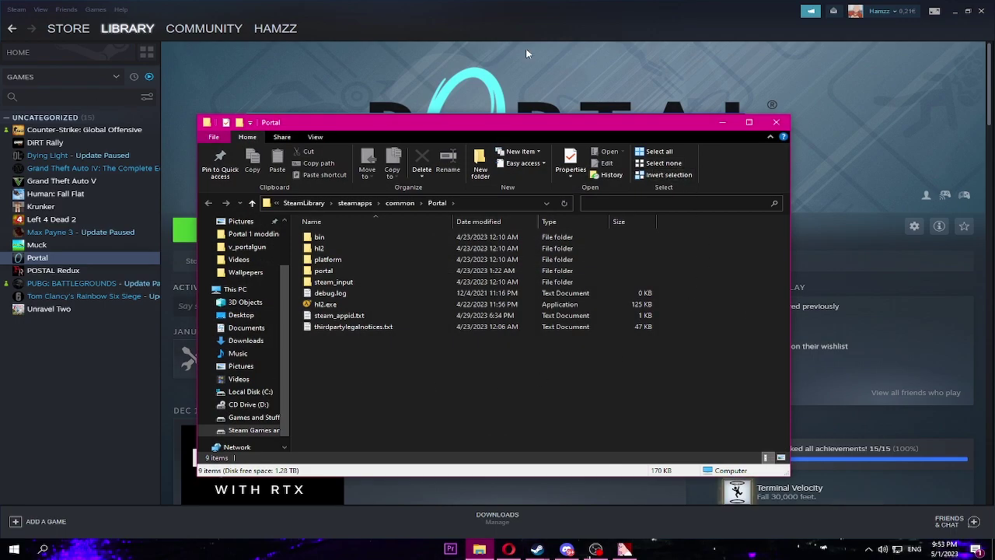
Step: Go into portal\custom\Custom\materials and delete the old animated folder
left_click_drag(644, 117, 645, 131)
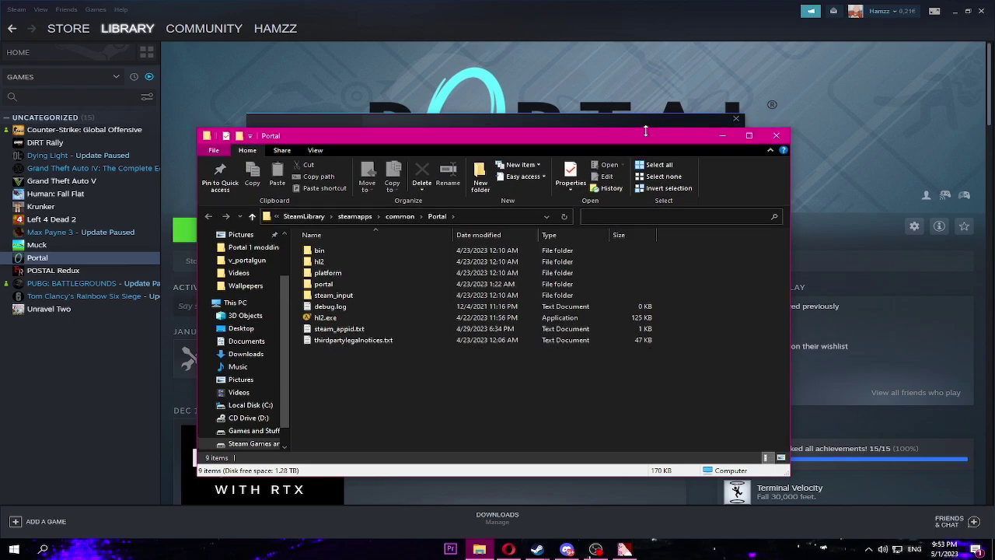
left_click(736, 119)
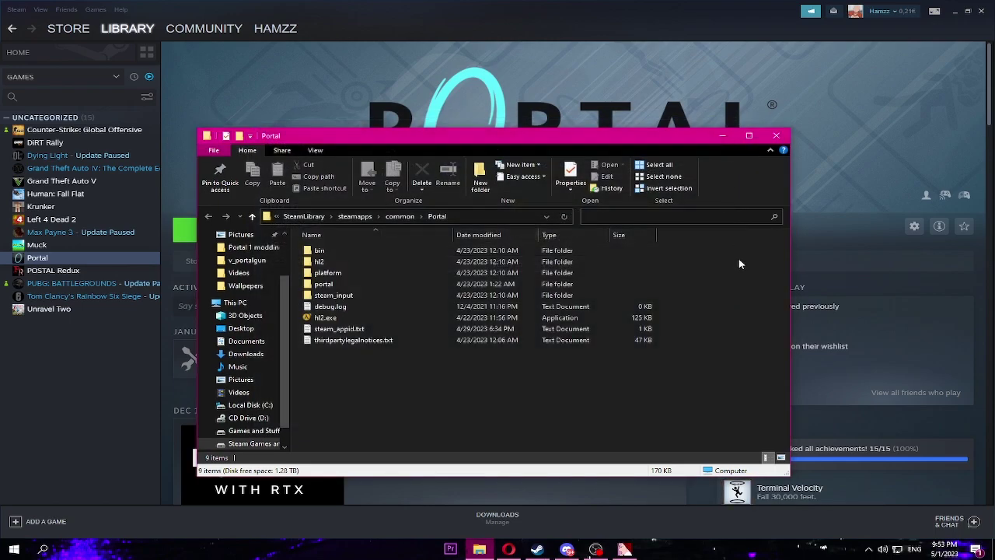
double_click(340, 286)
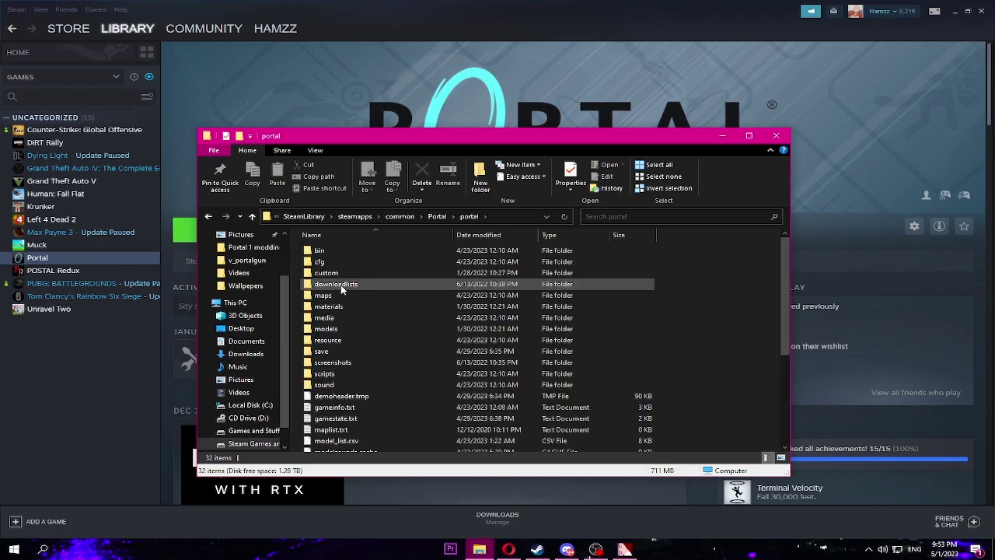
right_click(723, 303)
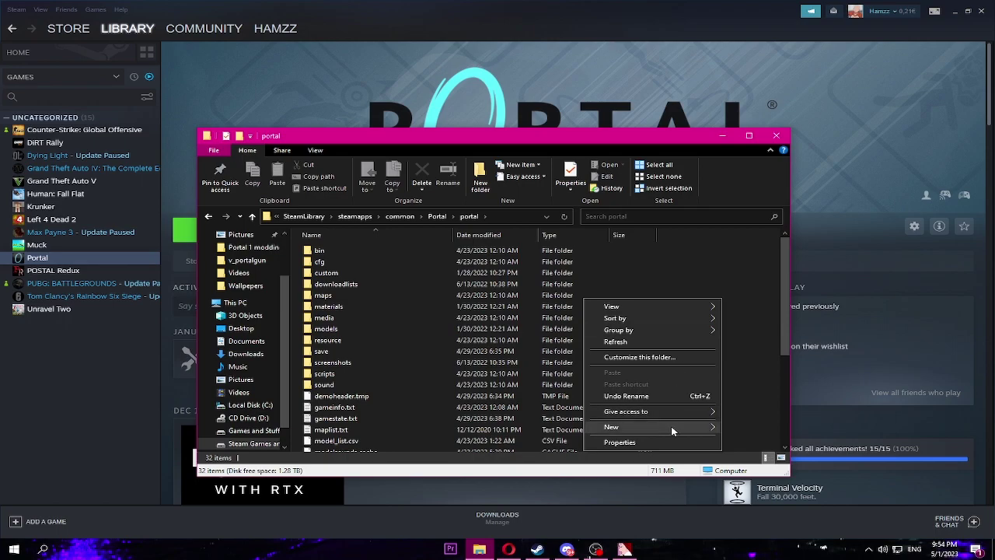
mouse_move(683, 432)
left_click(631, 296)
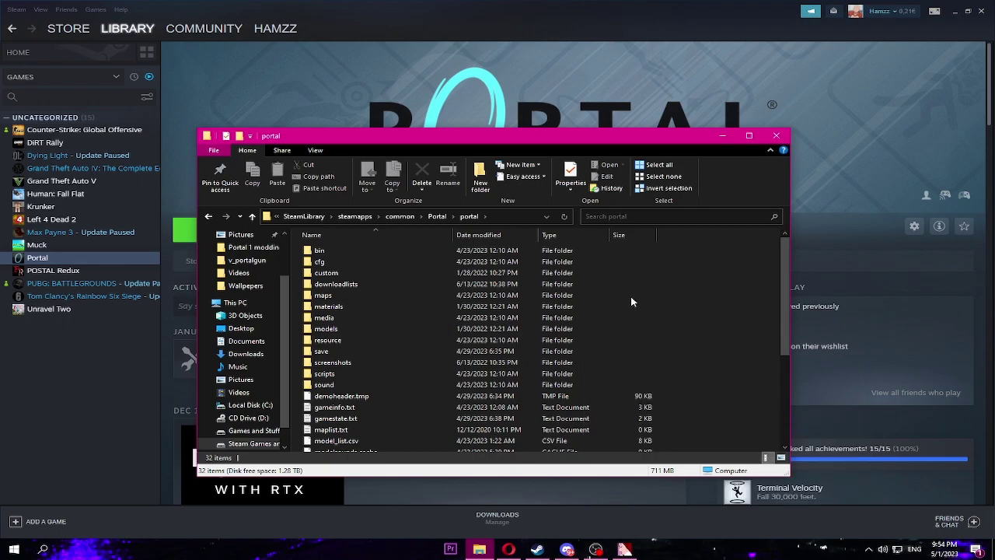
double_click(348, 274)
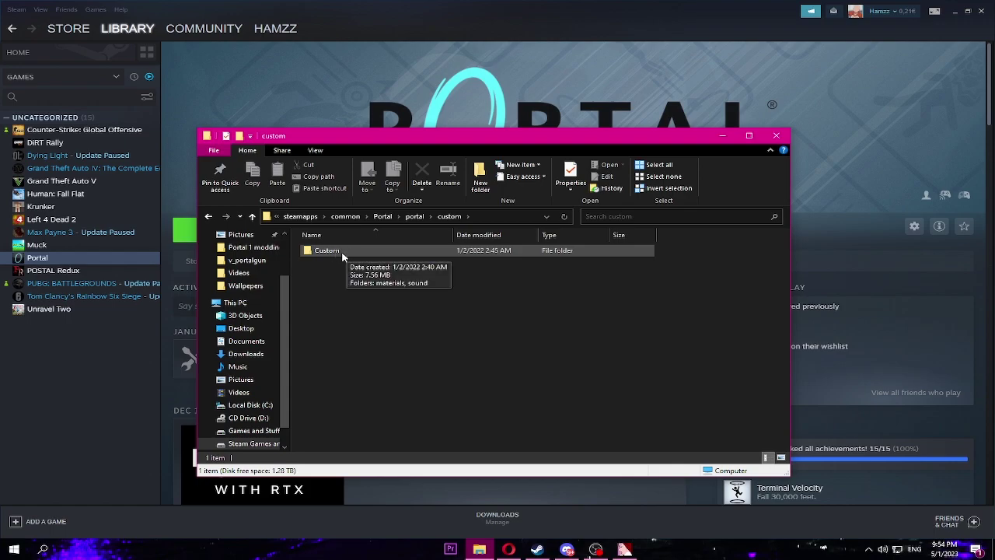
double_click(342, 252)
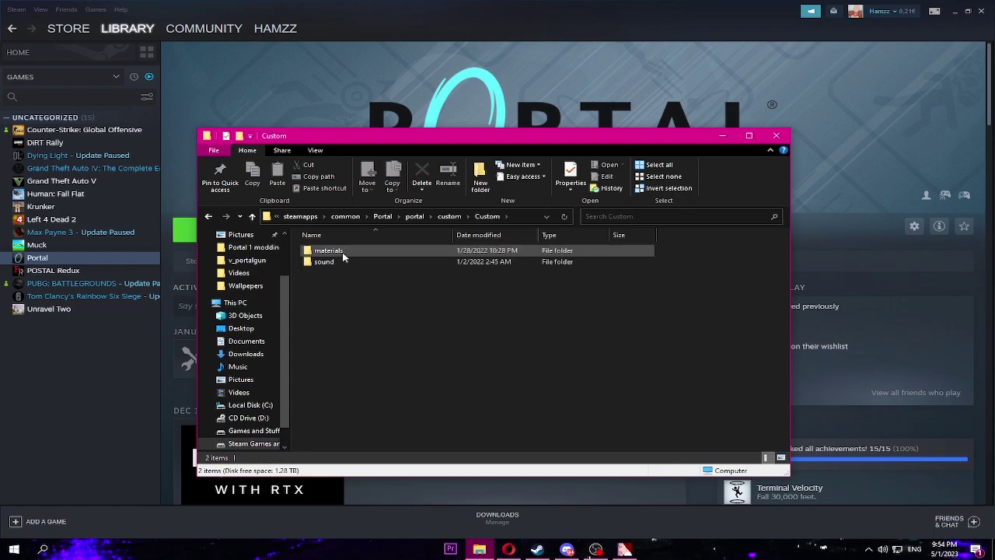
mouse_move(334, 256)
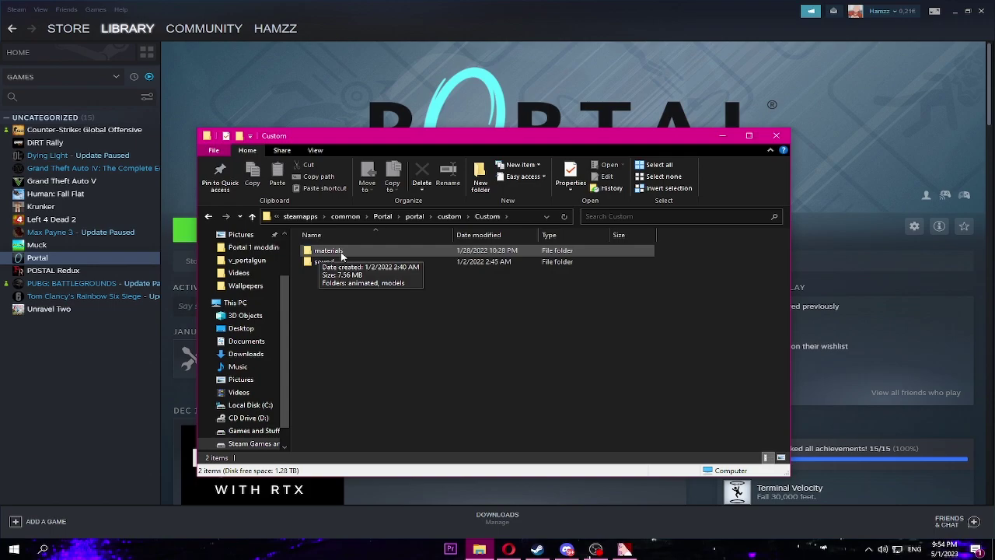
double_click(361, 251)
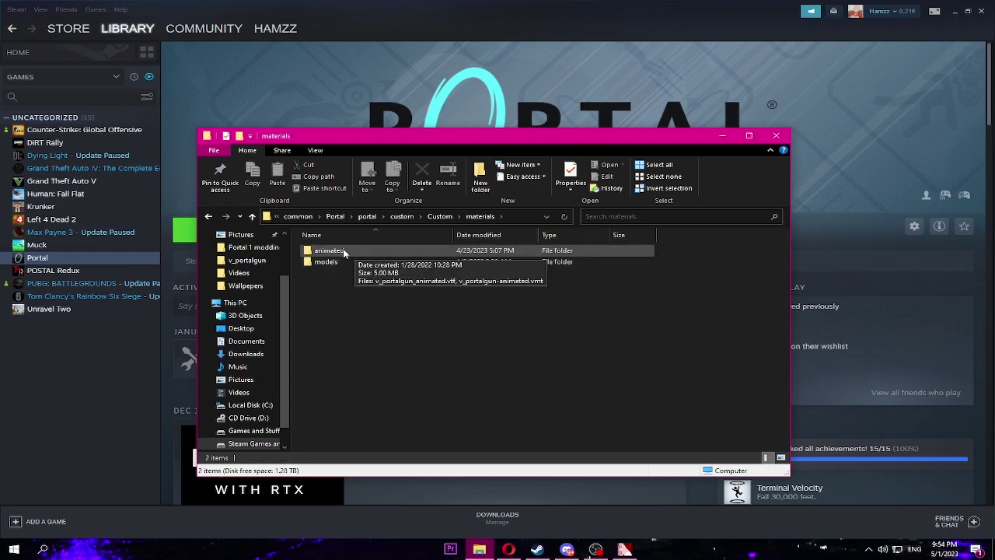
left_click(354, 251)
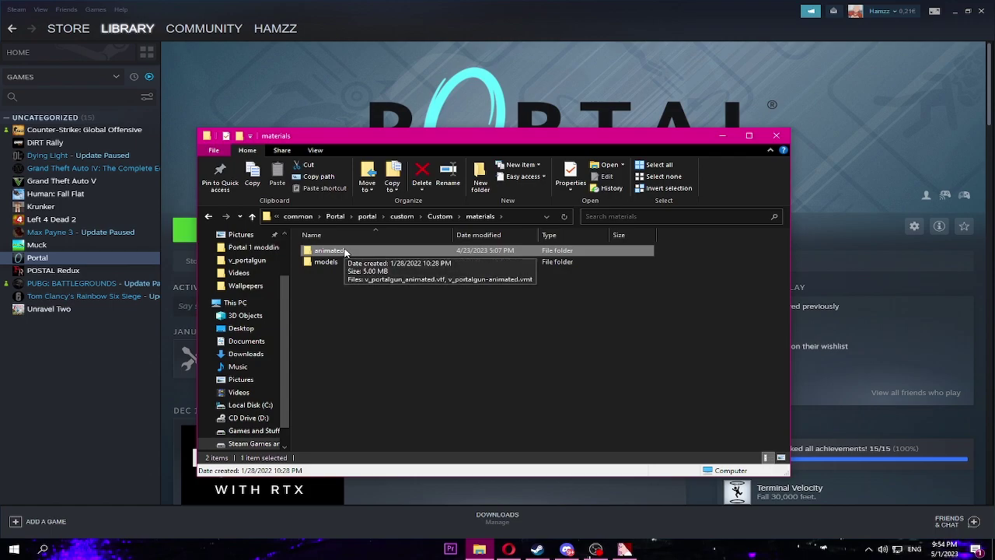
key("Delete")
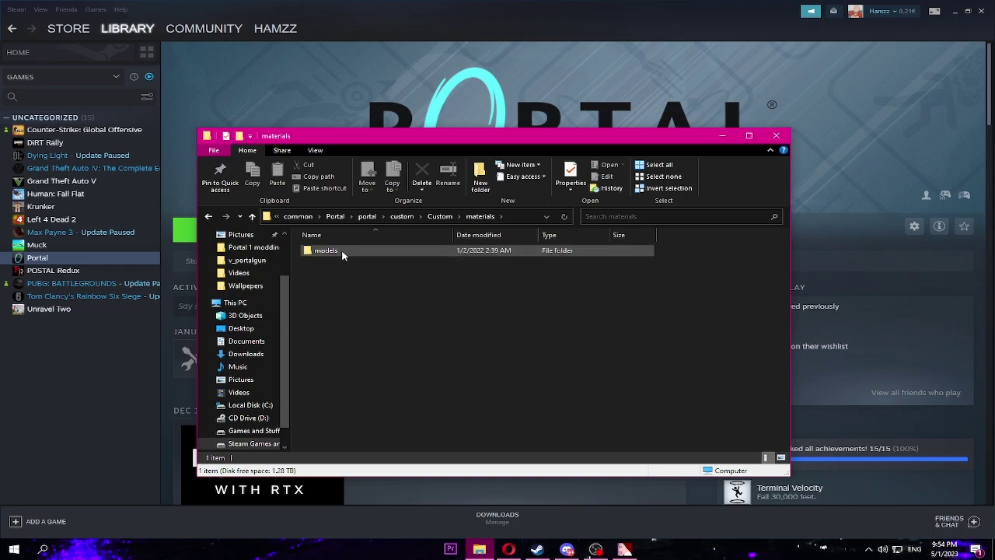
Step: Open models\weapons\v_models\v_portalgun to show v_portalgun.vmt and v_portalgun.vtf
double_click(343, 252)
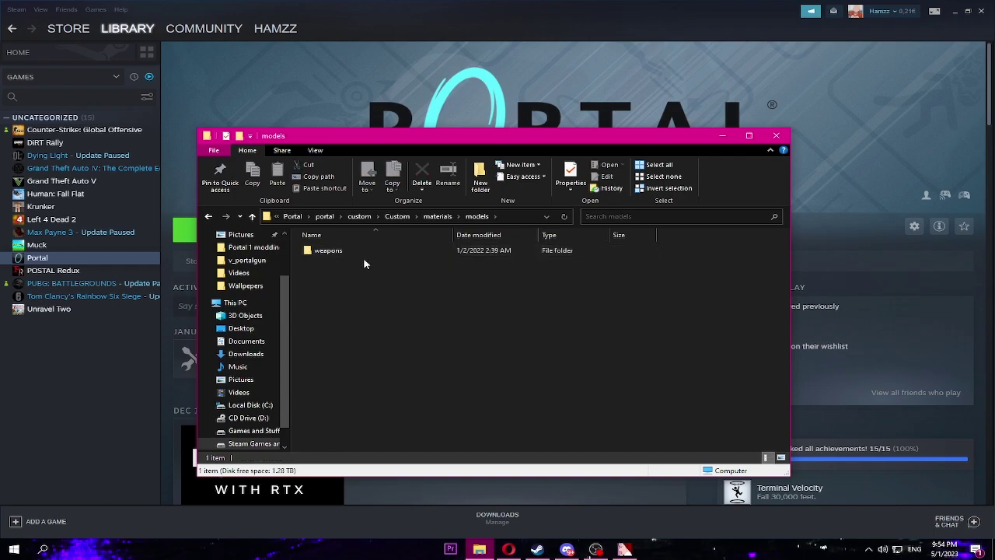
double_click(353, 256)
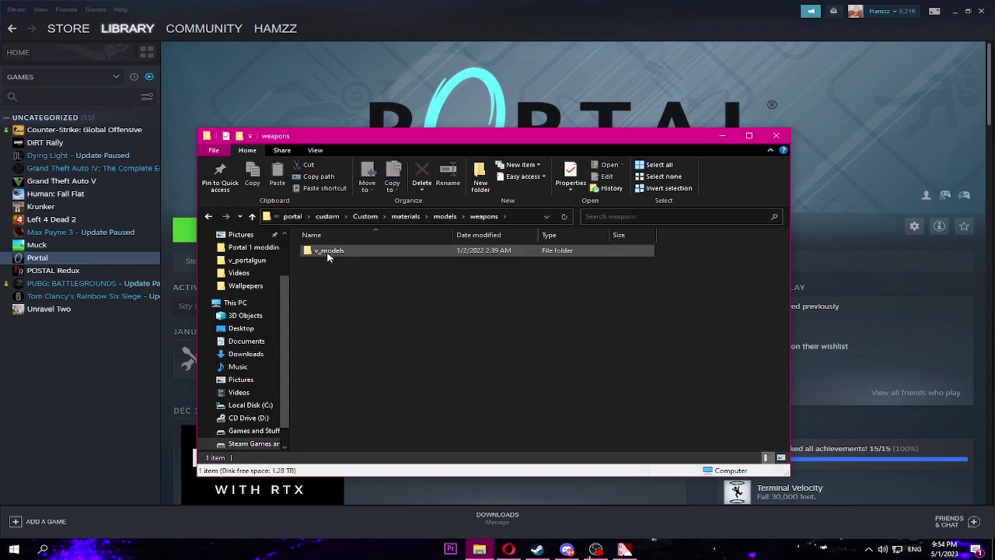
double_click(370, 251)
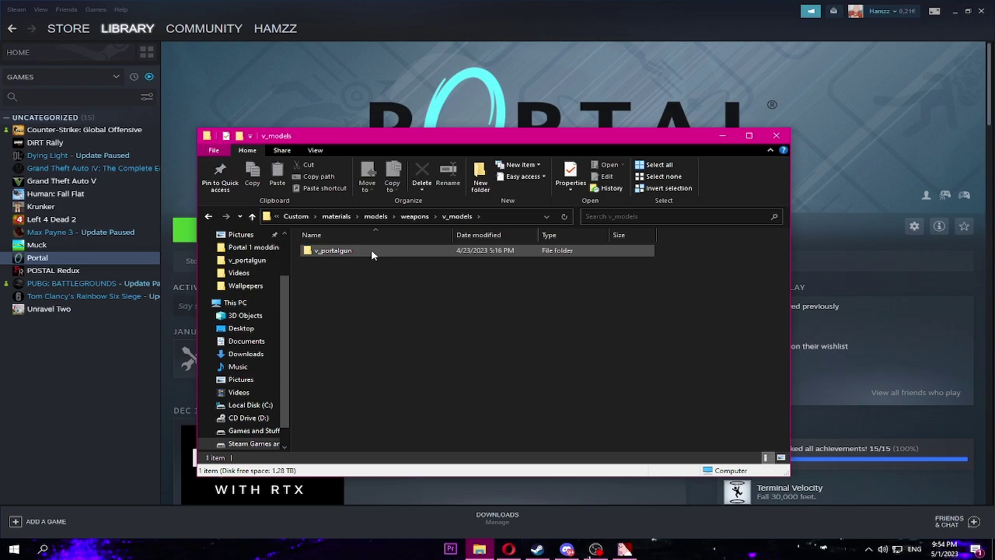
double_click(372, 252)
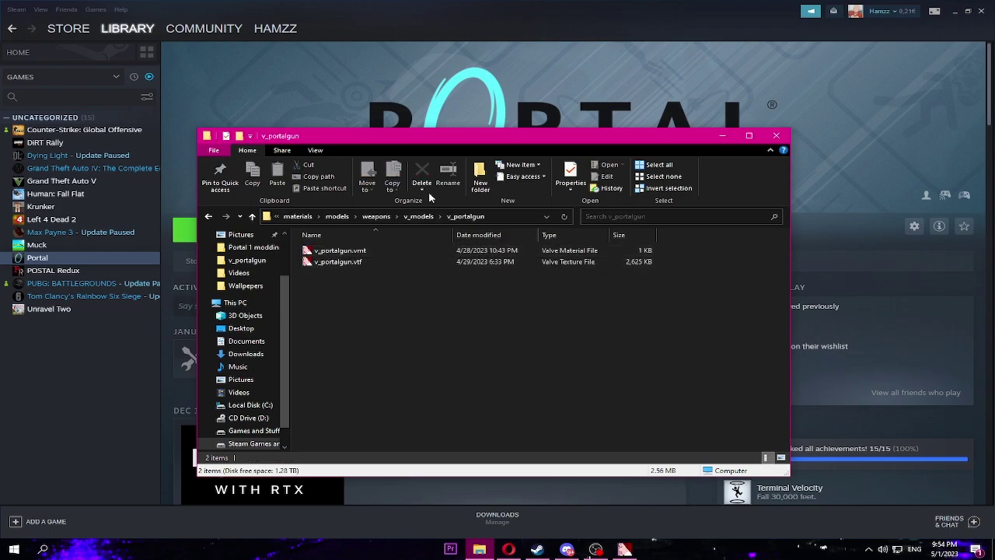
left_click_drag(514, 137, 533, 138)
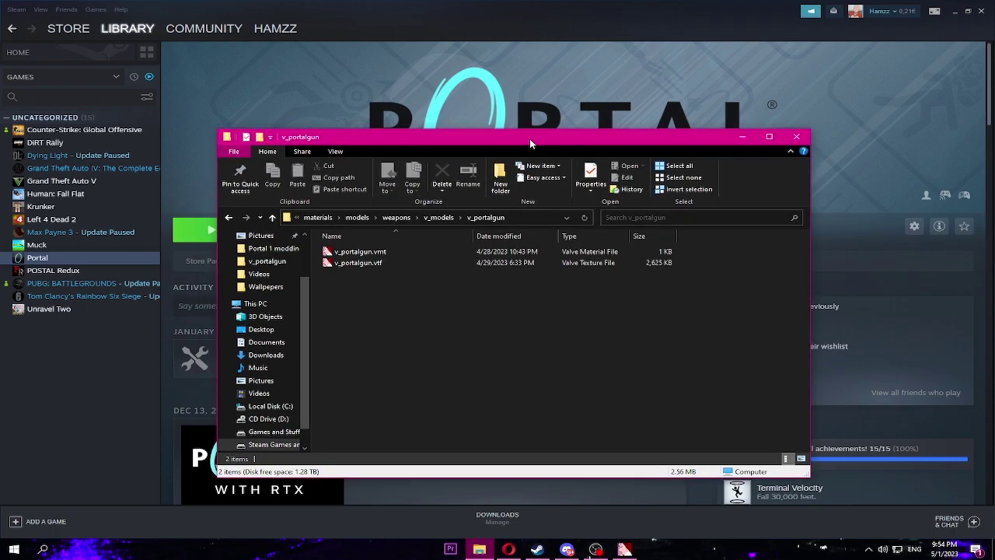
Step: Switch to VTFEdit, start Save As, and browse the Steam Games and Stuff (S:) drive
key("alt+Tab")
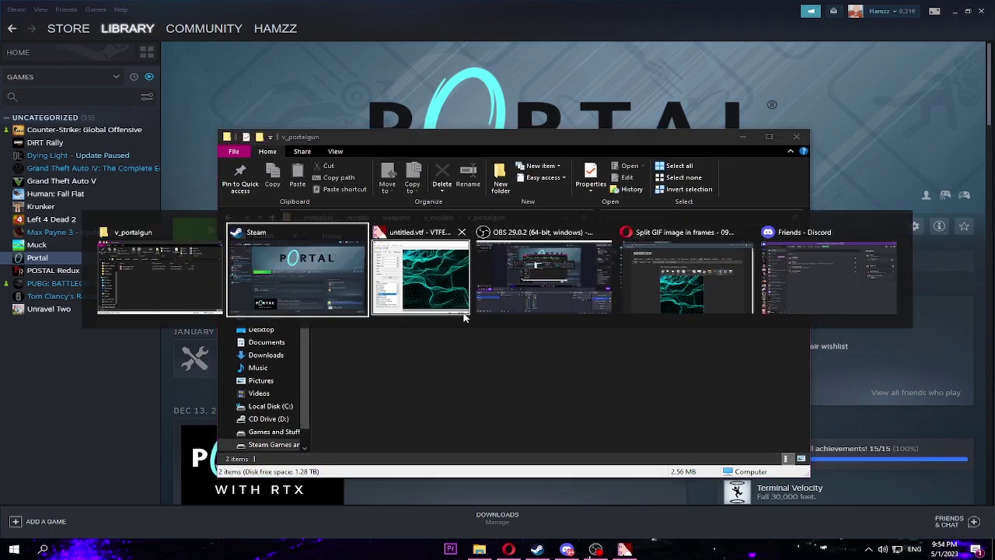
key("Tab")
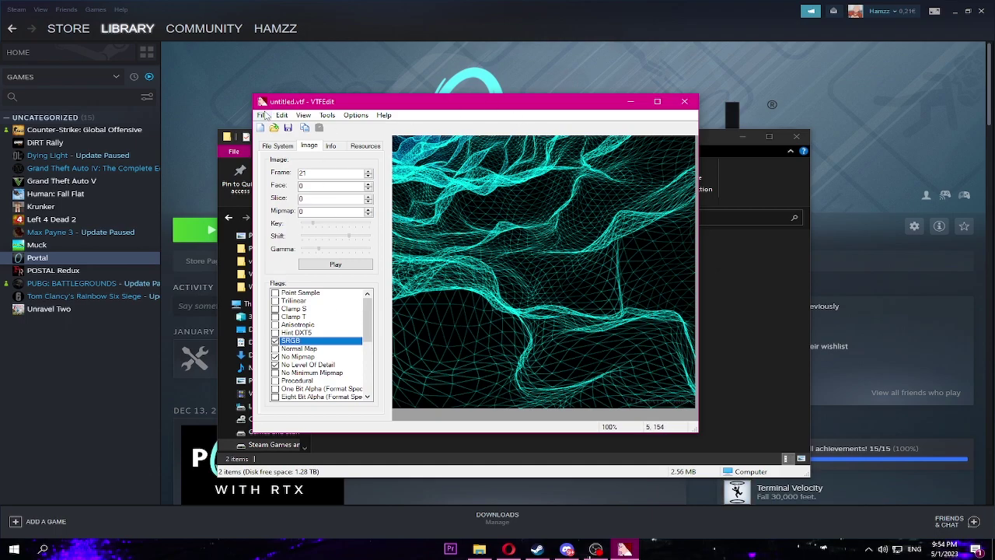
left_click(264, 115)
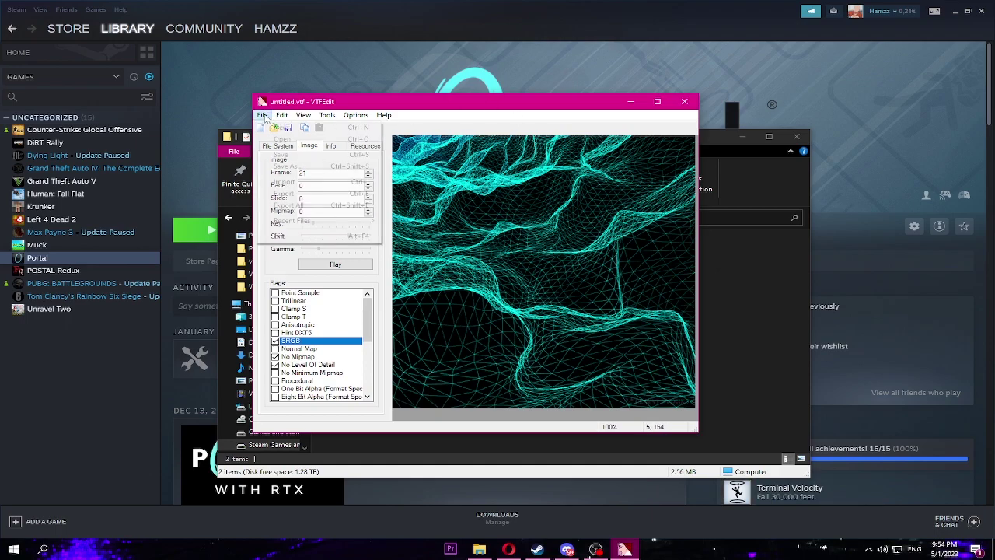
left_click(287, 166)
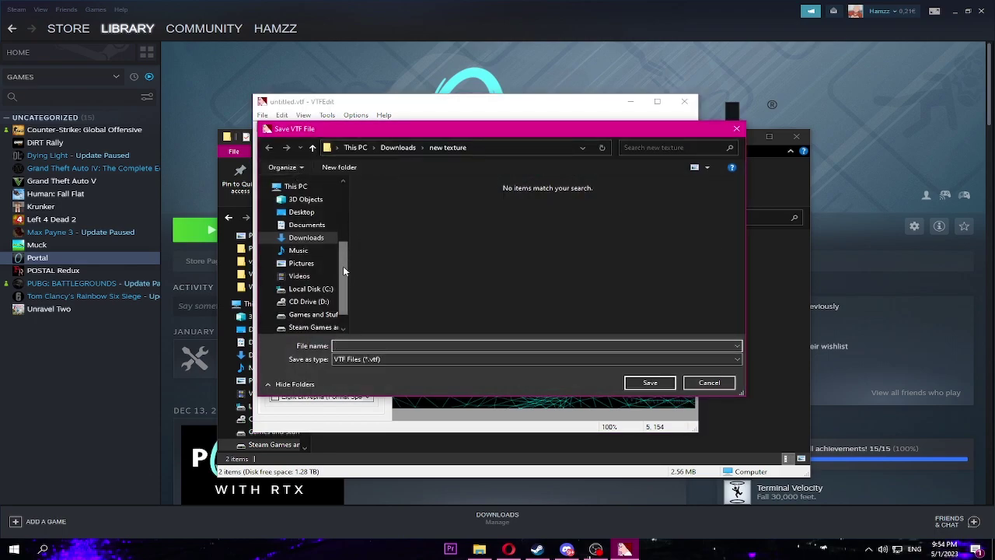
scroll(343, 266, "up", 3)
left_click_drag(413, 136, 423, 145)
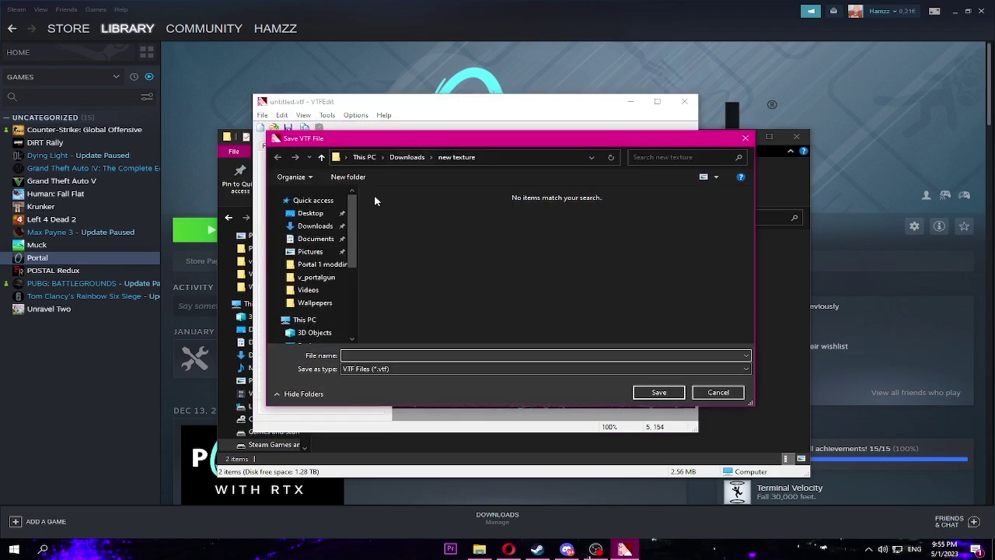
left_click_drag(355, 211, 348, 303)
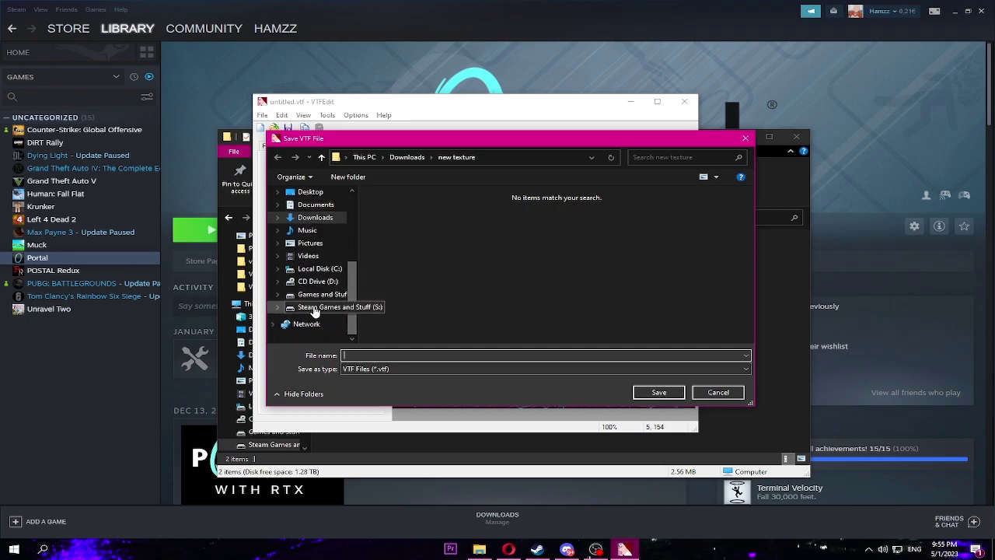
left_click(314, 308)
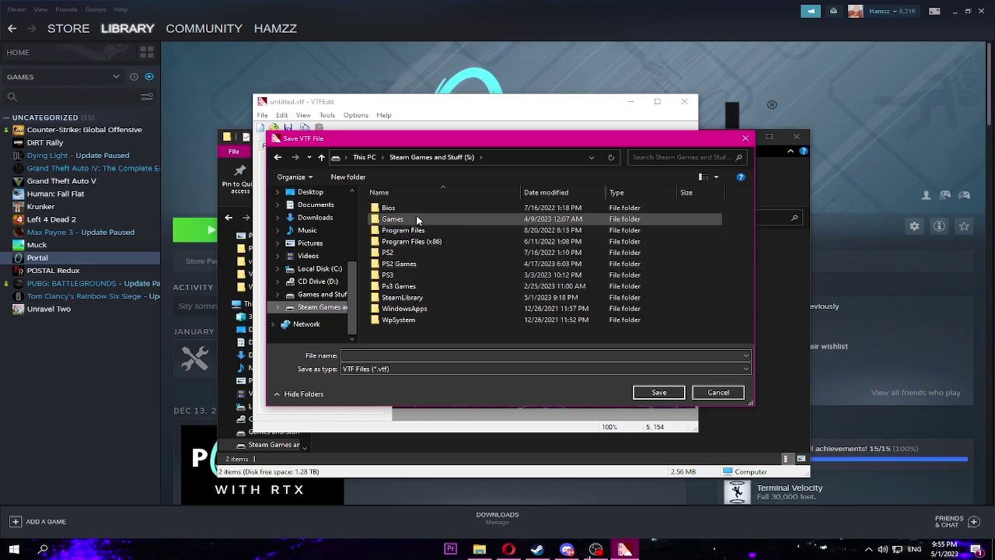
Step: Navigate to SteamLibrary\steamapps\common\Portal\portal\custom\Custom\materials\models\weapons\v_models\v_portalgun
double_click(410, 299)
double_click(406, 214)
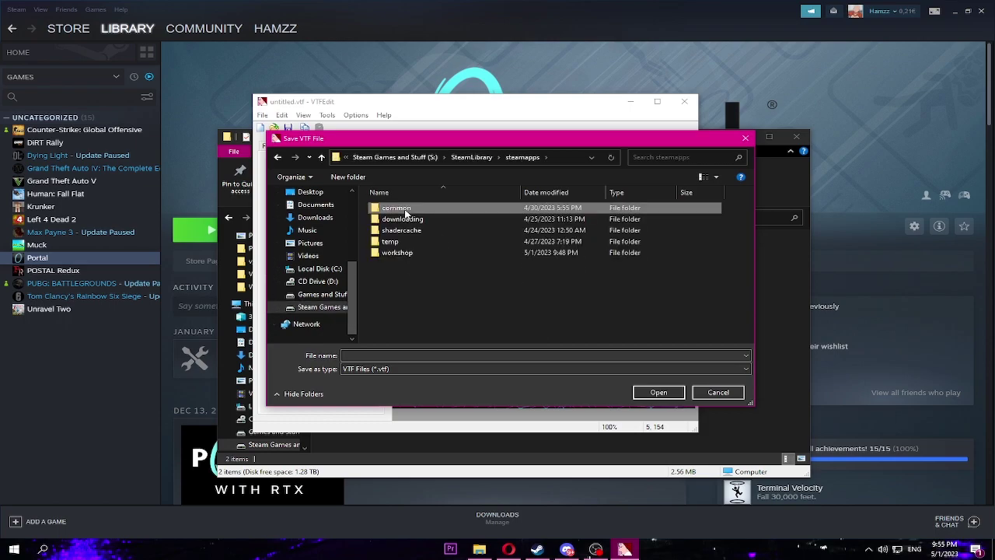
double_click(406, 215)
scroll(428, 305, "down", 2)
scroll(428, 305, "down", 2)
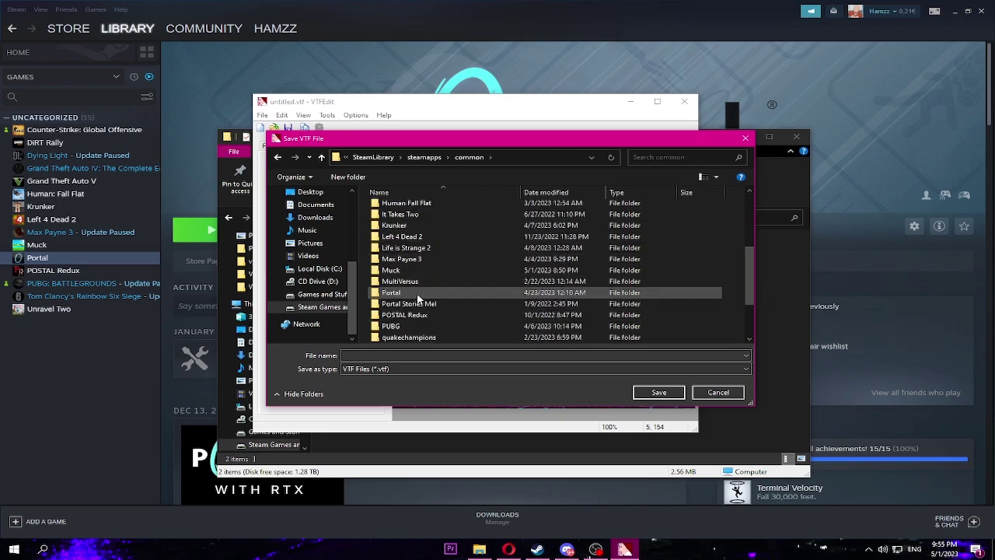
double_click(406, 300)
double_click(406, 241)
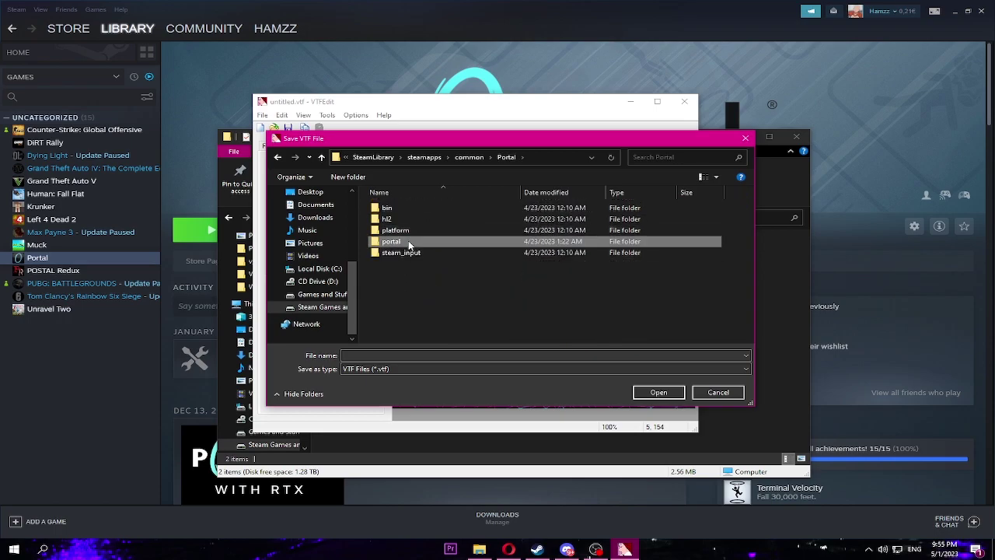
double_click(405, 232)
double_click(405, 209)
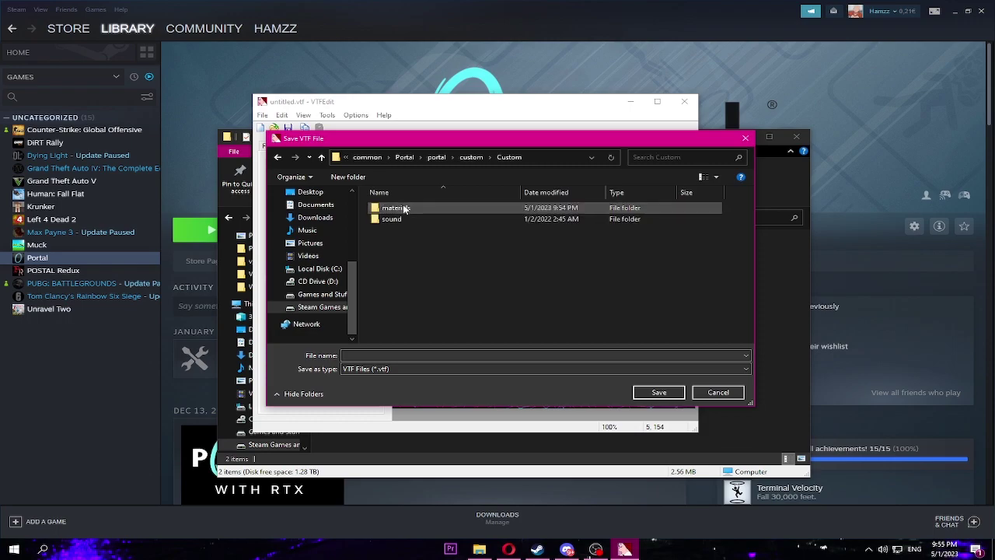
double_click(405, 218)
double_click(405, 209)
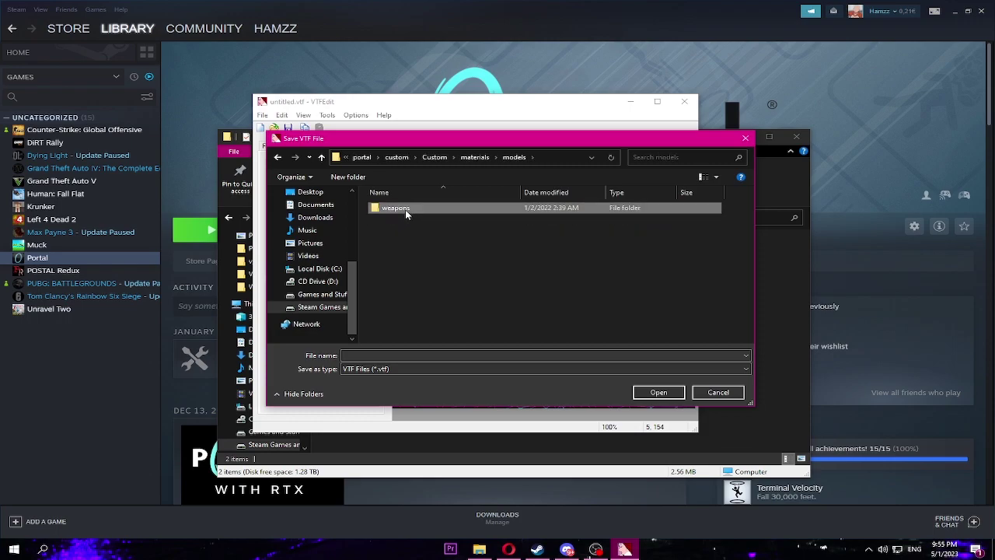
double_click(405, 209)
double_click(404, 210)
double_click(403, 210)
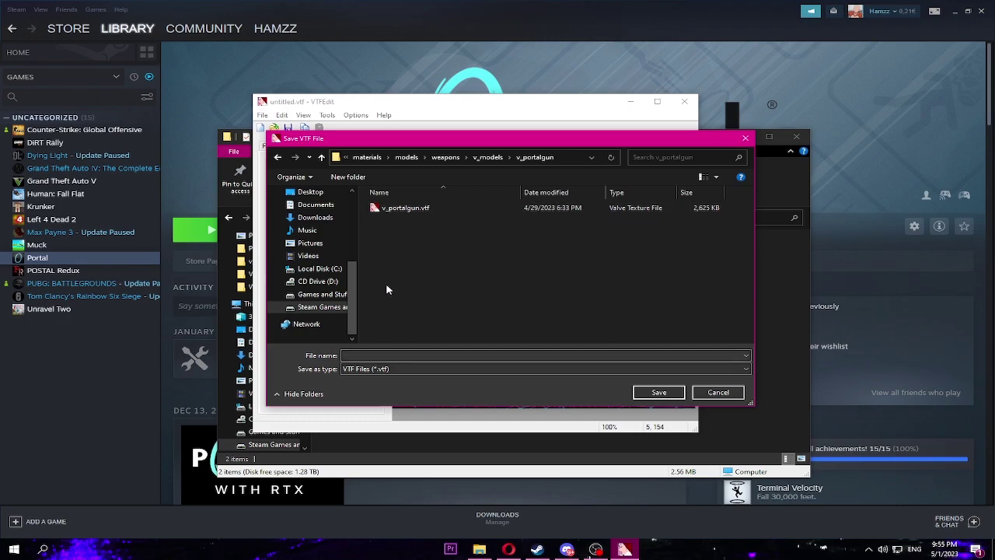
Step: Save the texture over the existing v_portalgun.vtf file
left_click(363, 355)
type("v")
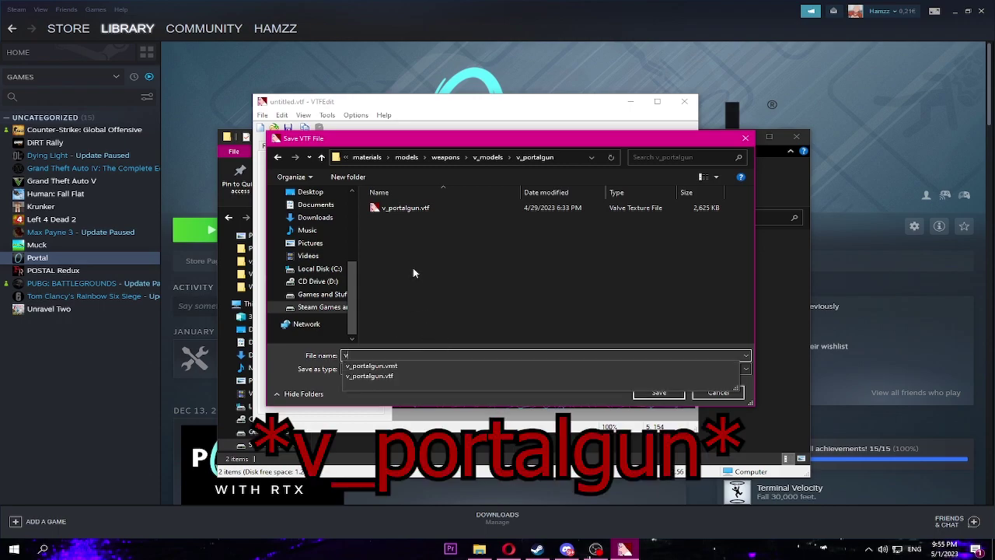
left_click(421, 291)
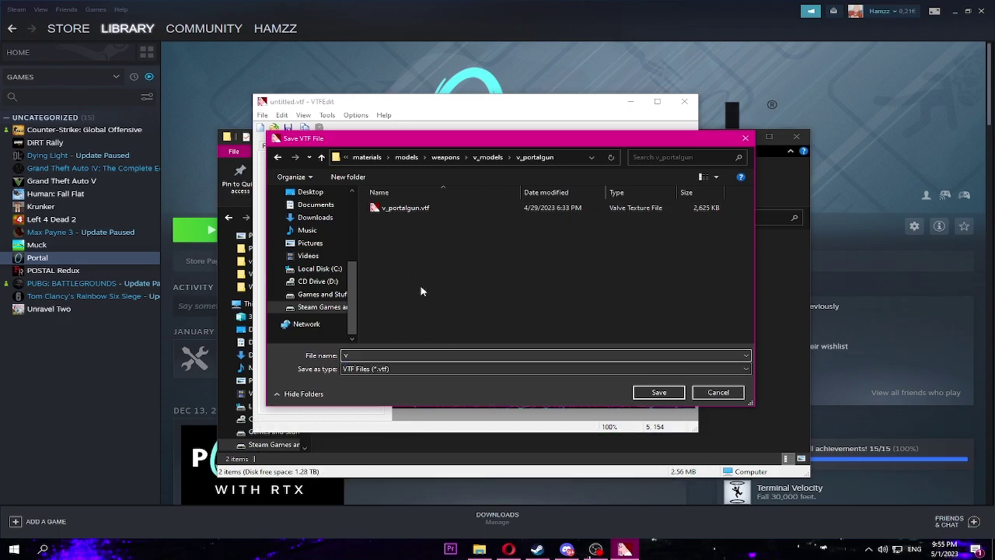
left_click(415, 209)
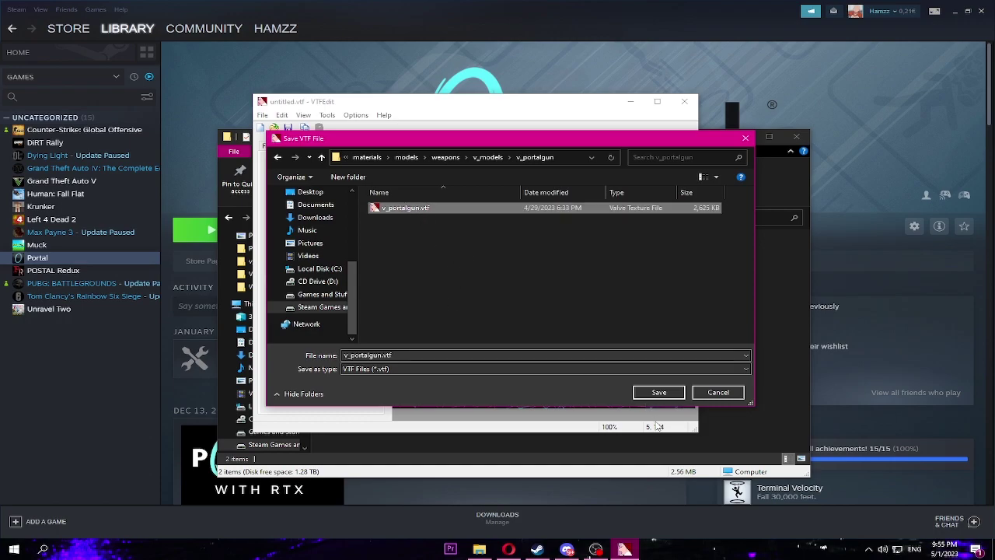
left_click(660, 392)
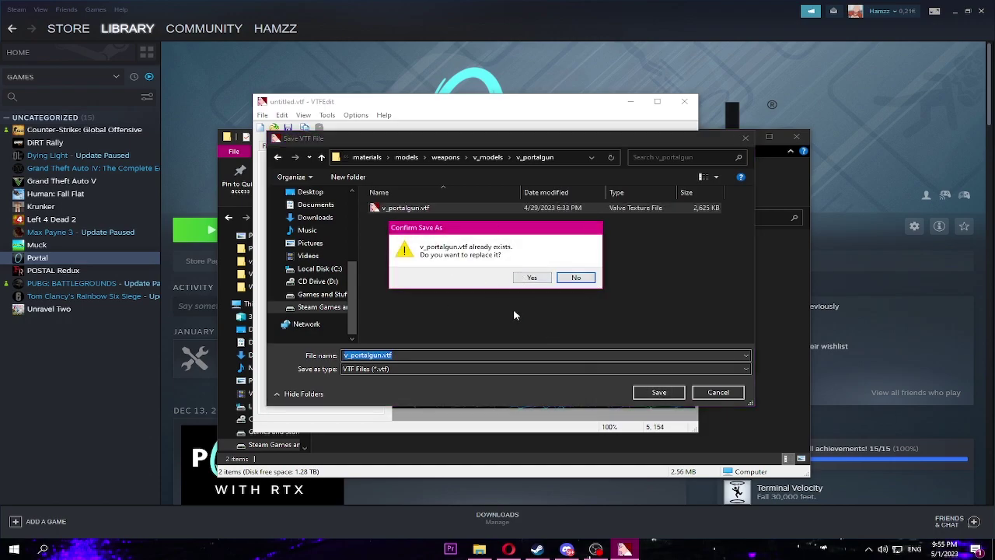
Step: Replace the old v_portalgun.vtf with the wave texture and reopen the file in VTFEdit
left_click(531, 279)
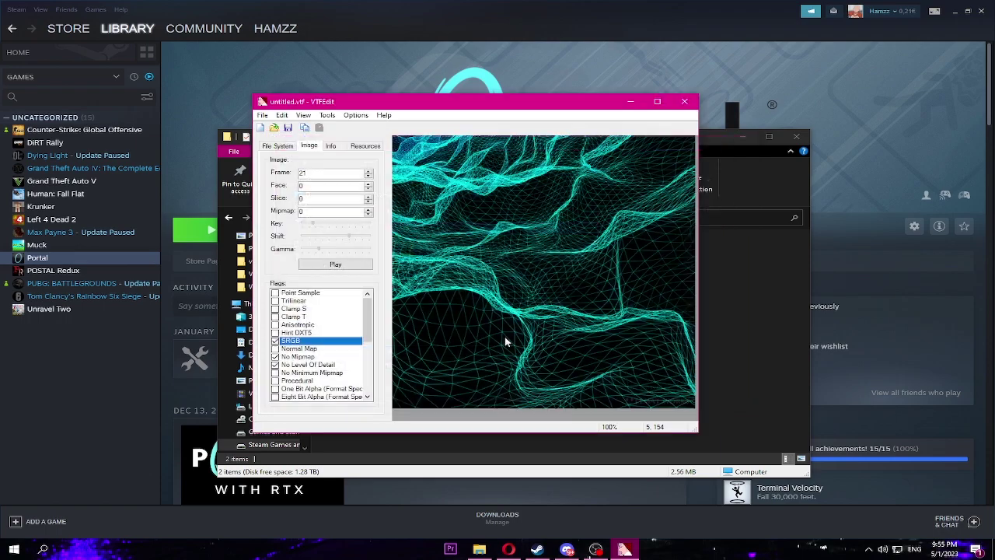
left_click(687, 103)
left_click(370, 265)
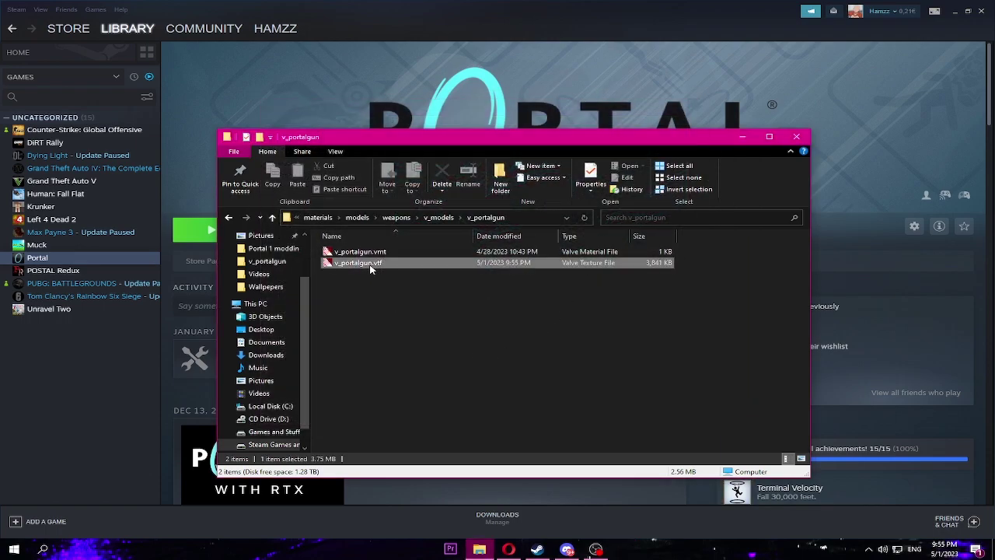
double_click(370, 263)
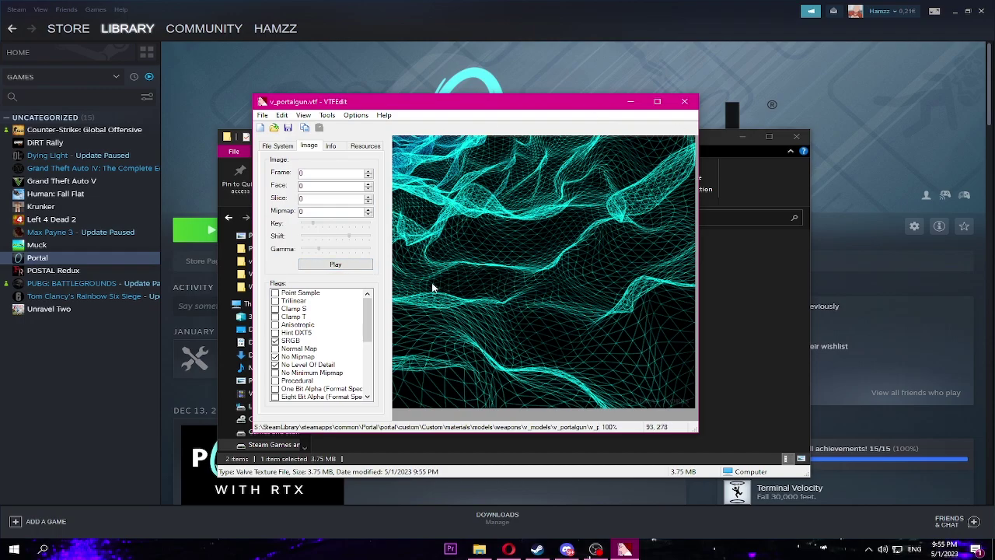
Step: Play the wave animation twice, then close VTFEdit, leaving the v_portalgun folder showing
left_click(335, 265)
left_click(335, 264)
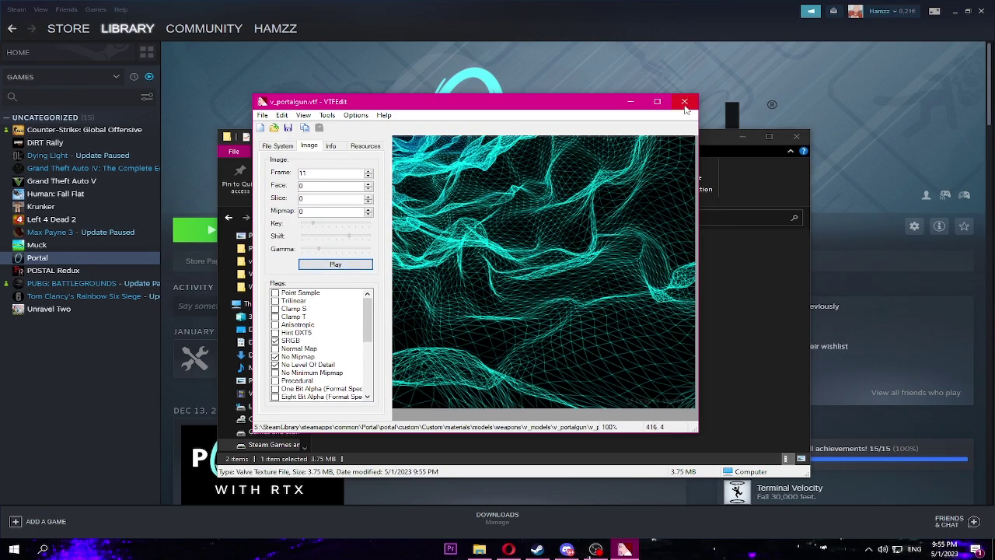
left_click(684, 102)
left_click_drag(505, 137, 468, 156)
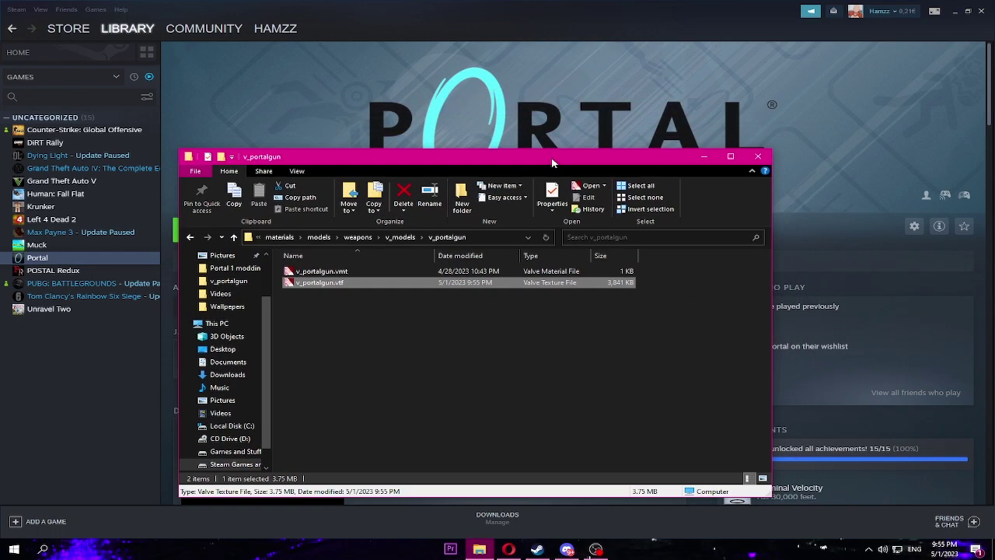
left_click(423, 405)
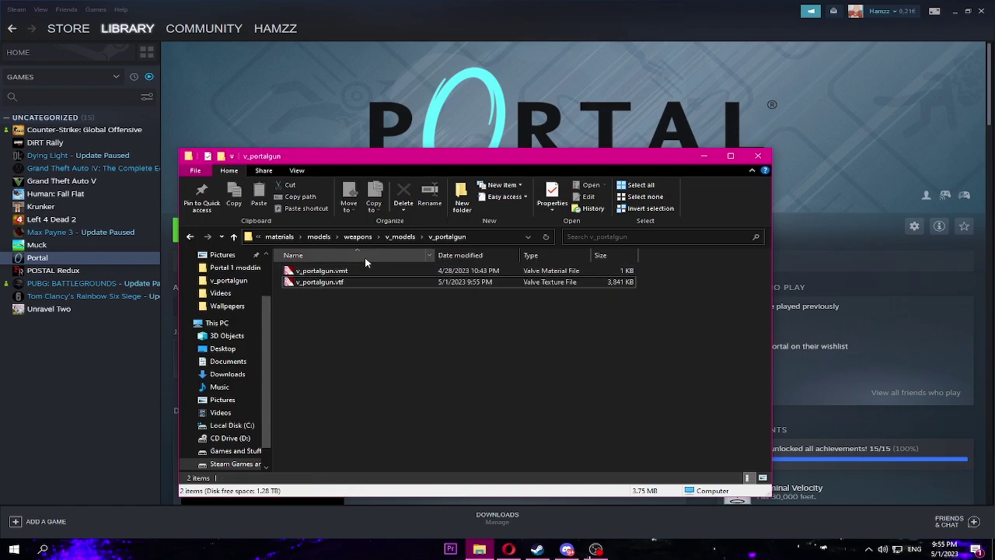
Step: Bring up the YouTube tutorial and read its description with the AnimatedTexture code and links
key("alt+Tab")
key("alt+Tab")
key("alt+Tab")
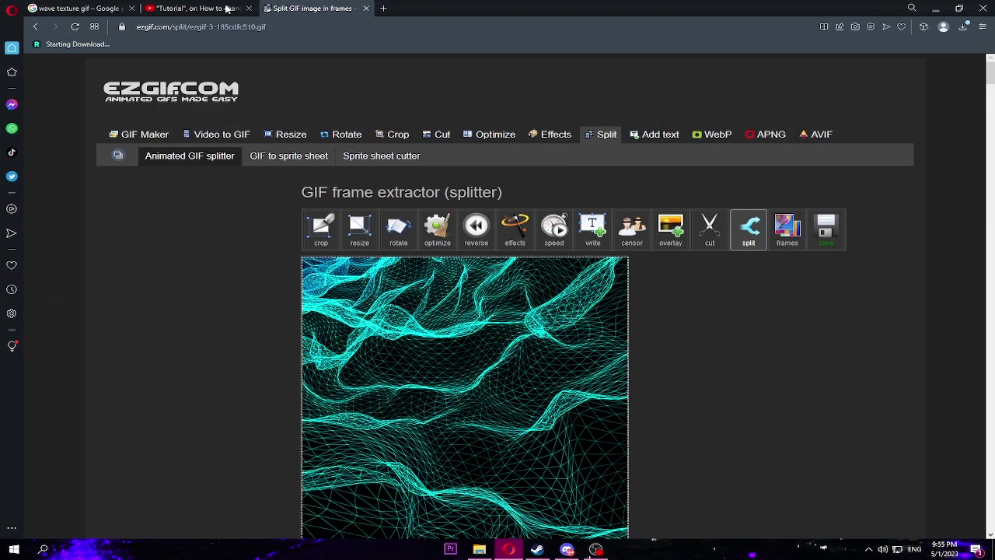
left_click(195, 8)
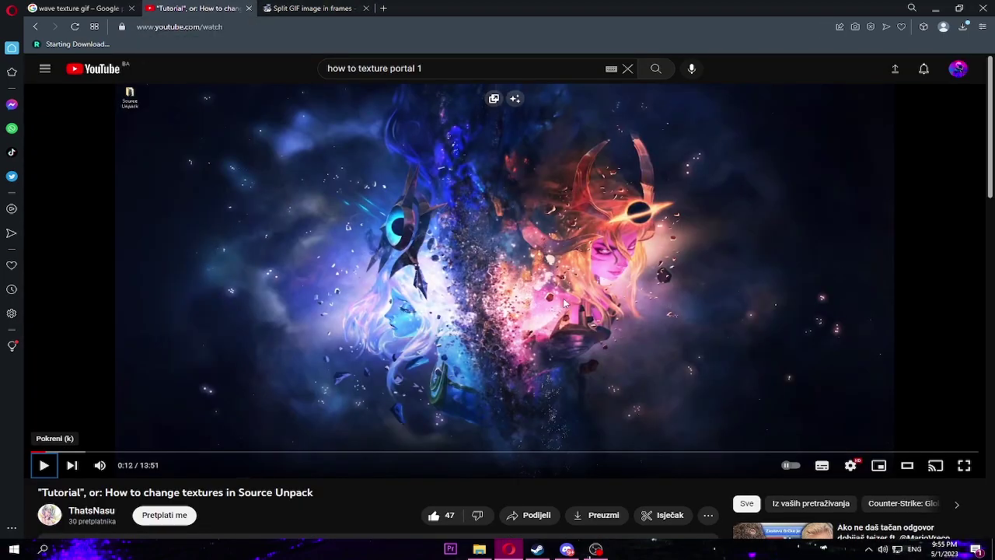
scroll(565, 303, "down", 3)
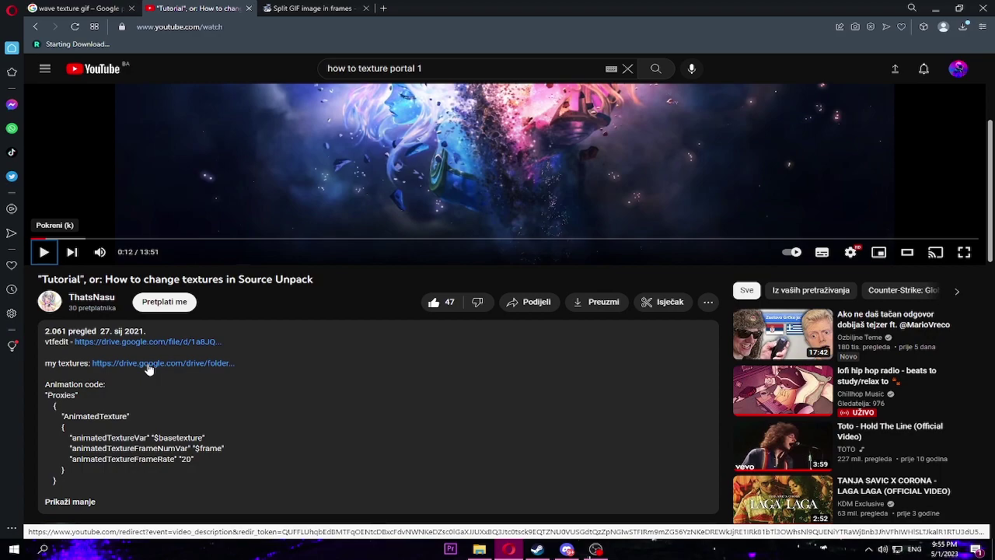
scroll(146, 369, "up", 3)
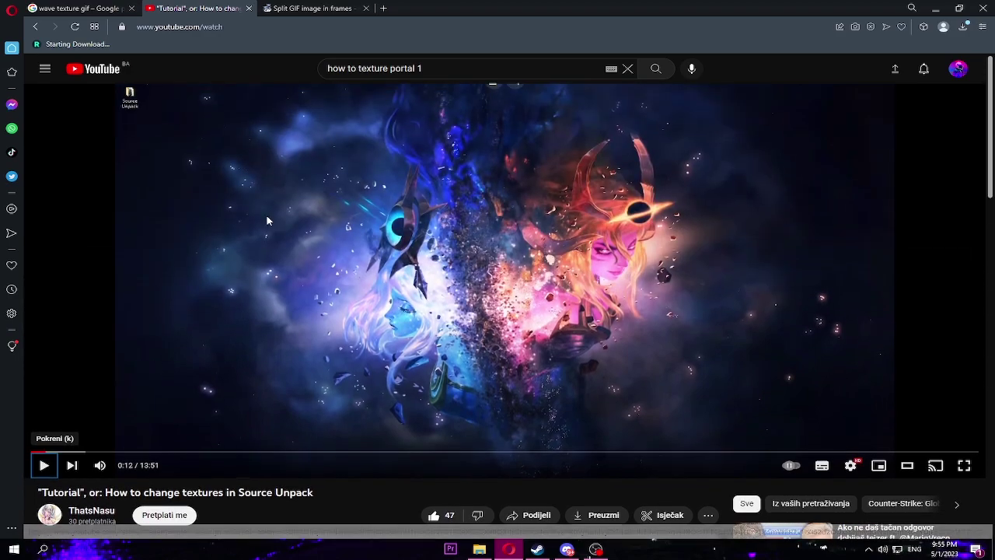
scroll(118, 429, "down", 2)
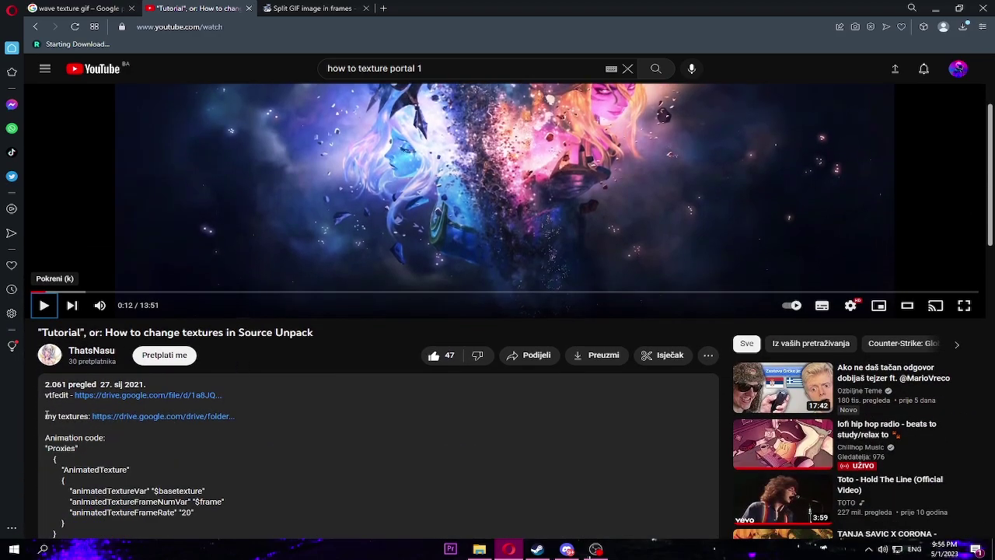
Step: Open the author's shared Google Drive textures folder and view its portal folder options
middle_click(137, 422)
left_click(307, 6)
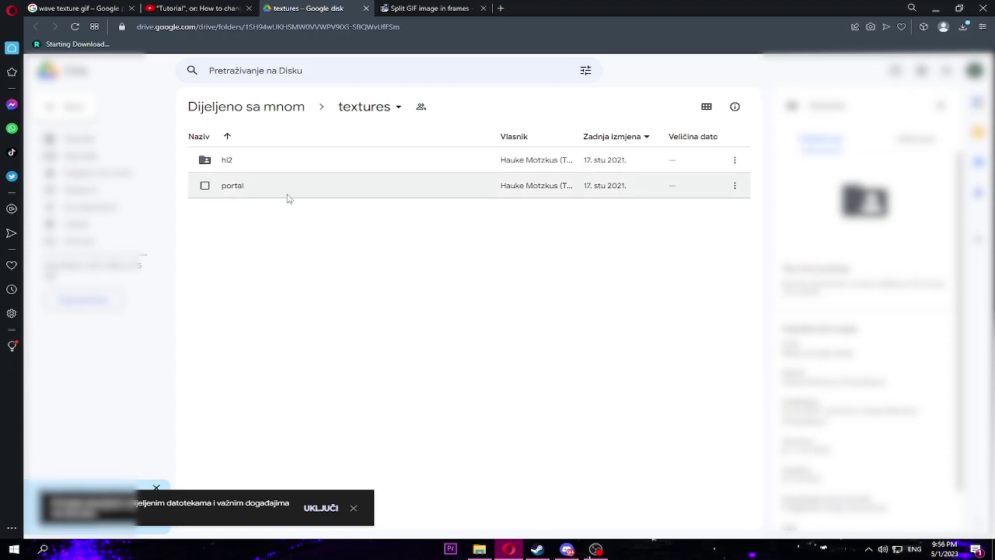
right_click(334, 195)
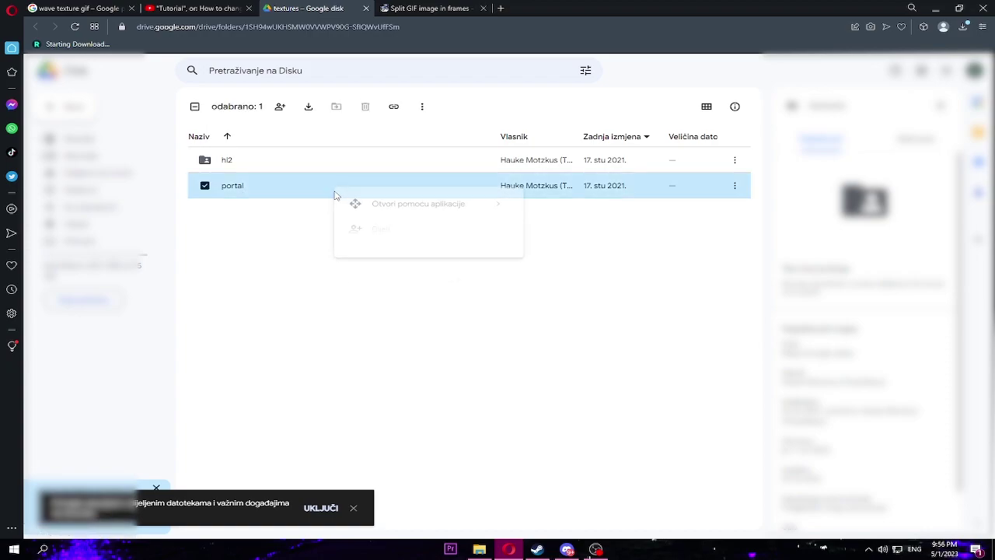
left_click(276, 331)
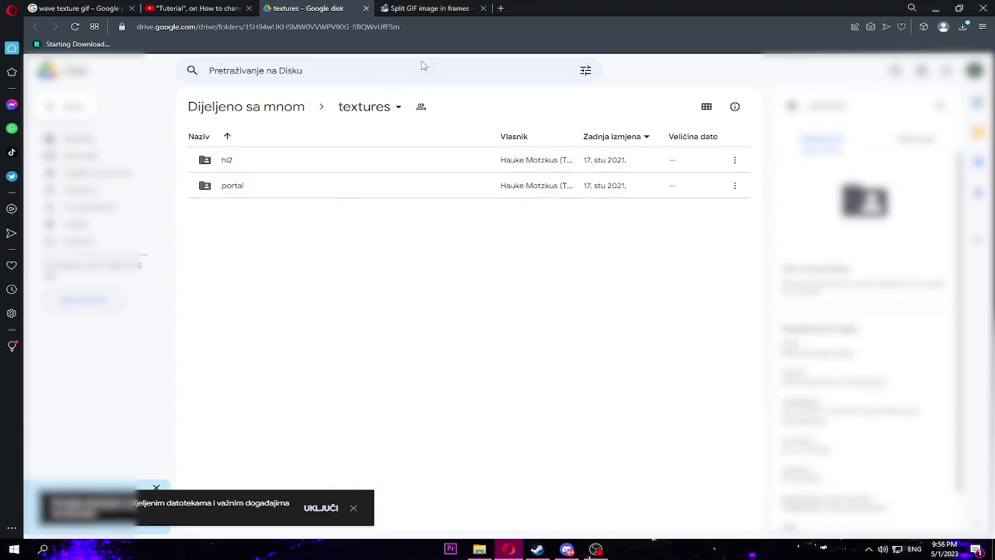
Step: Minimize the browser and select the portal ZIP in the Downloads folder
left_click(935, 8)
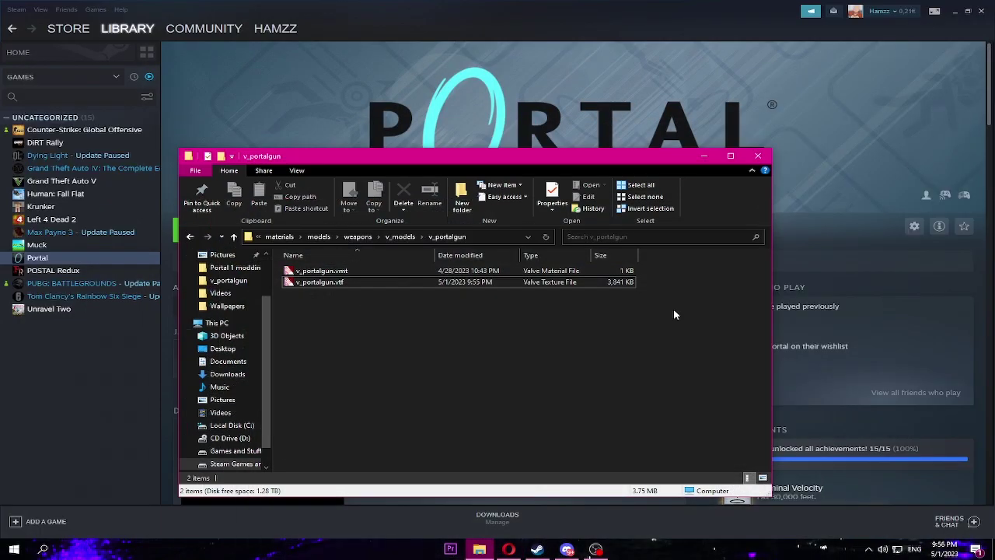
scroll(226, 311, "up", 2)
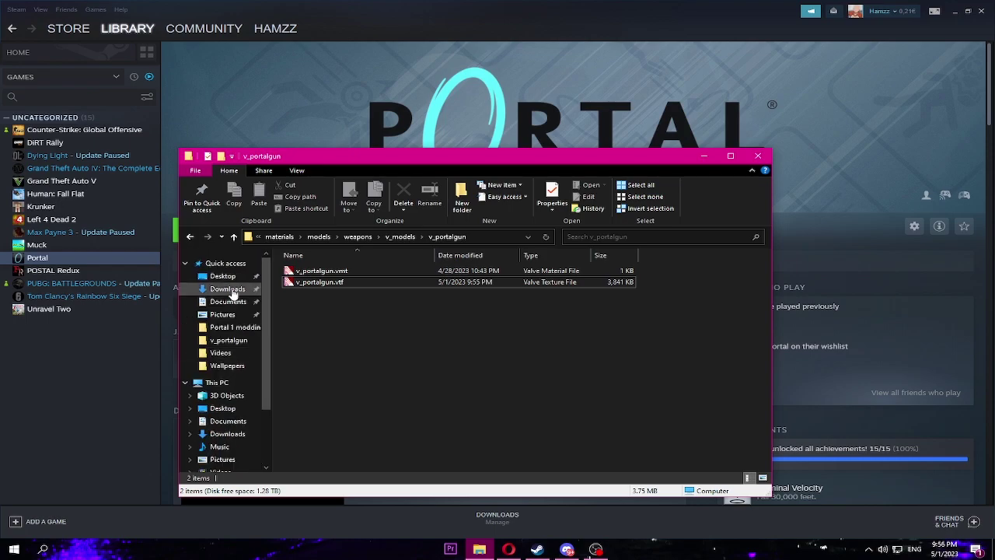
left_click(233, 289)
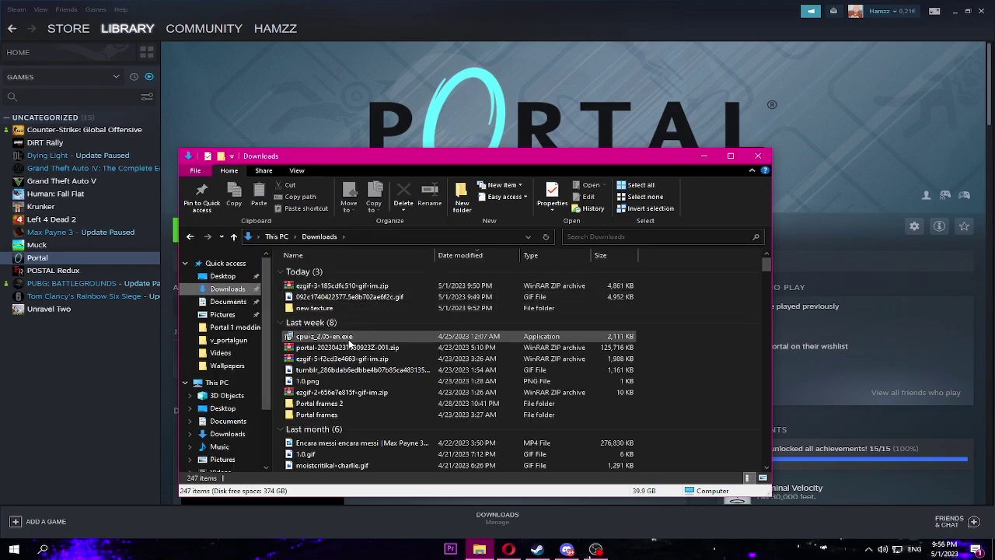
left_click(320, 352)
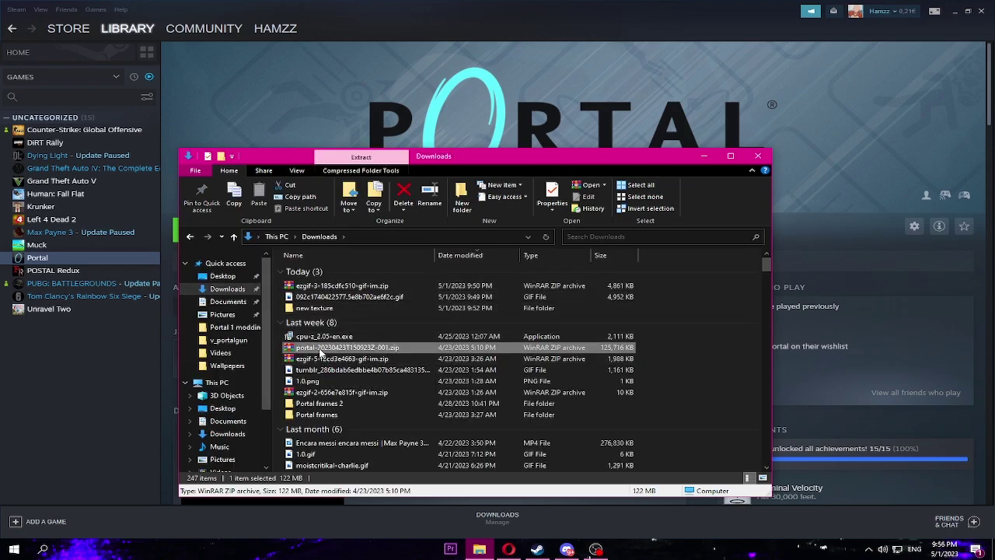
Step: Open the portal ZIP in WinRAR and browse to materials\models\weapons\v_models\v_portalgun
double_click(321, 353)
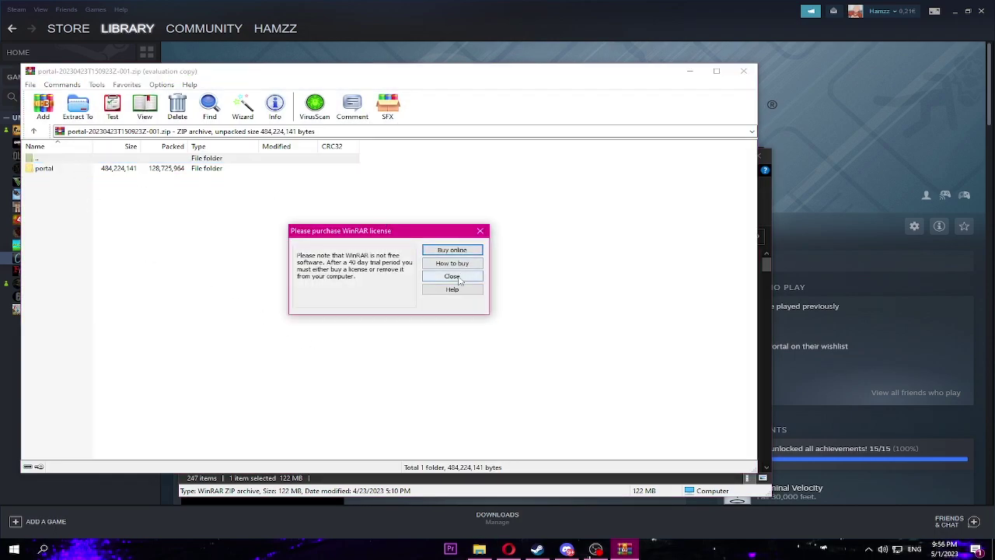
left_click(465, 273)
double_click(59, 170)
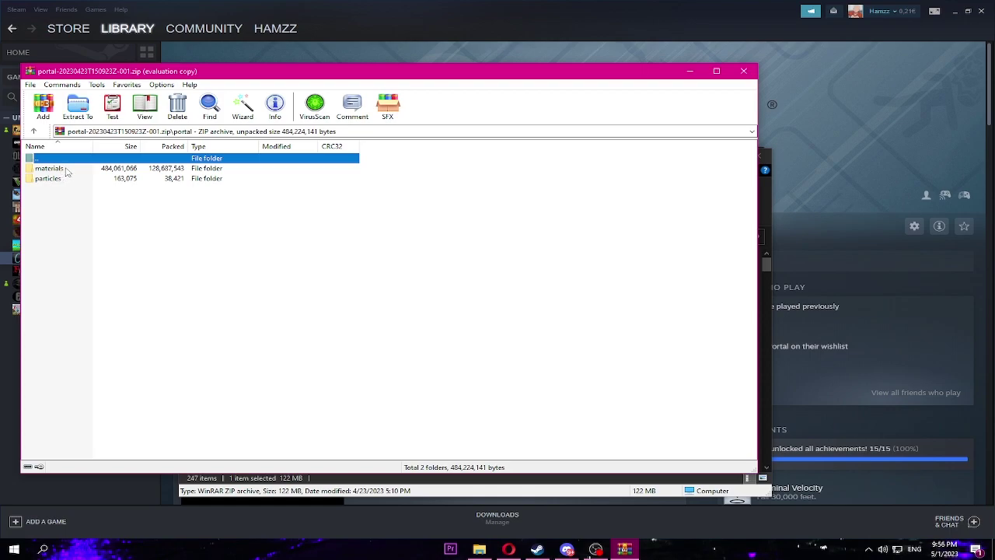
double_click(66, 171)
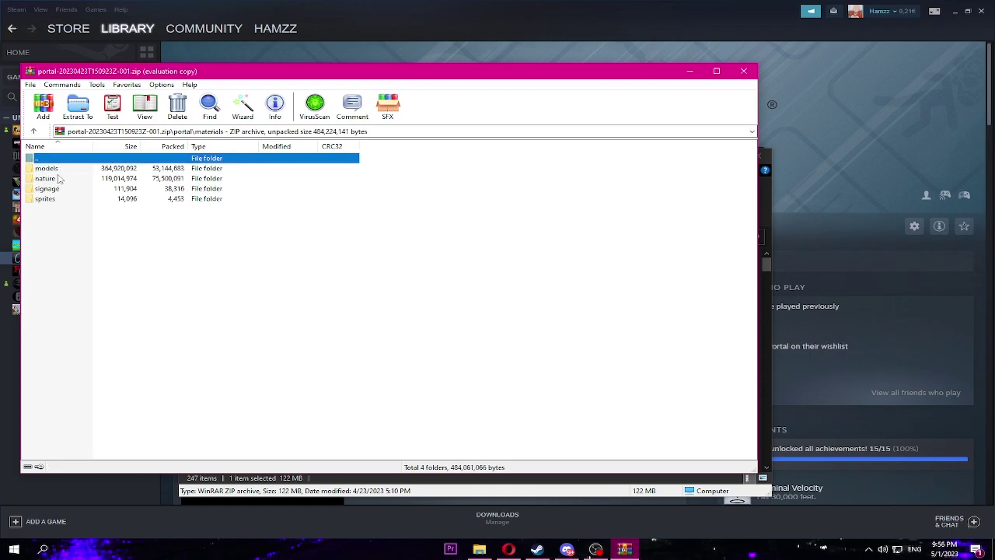
double_click(58, 170)
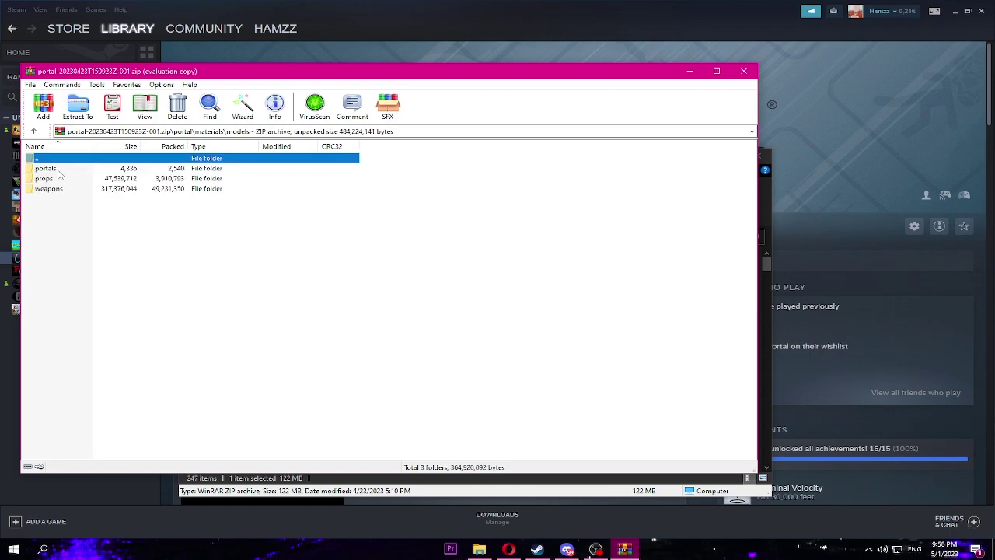
double_click(60, 189)
double_click(63, 169)
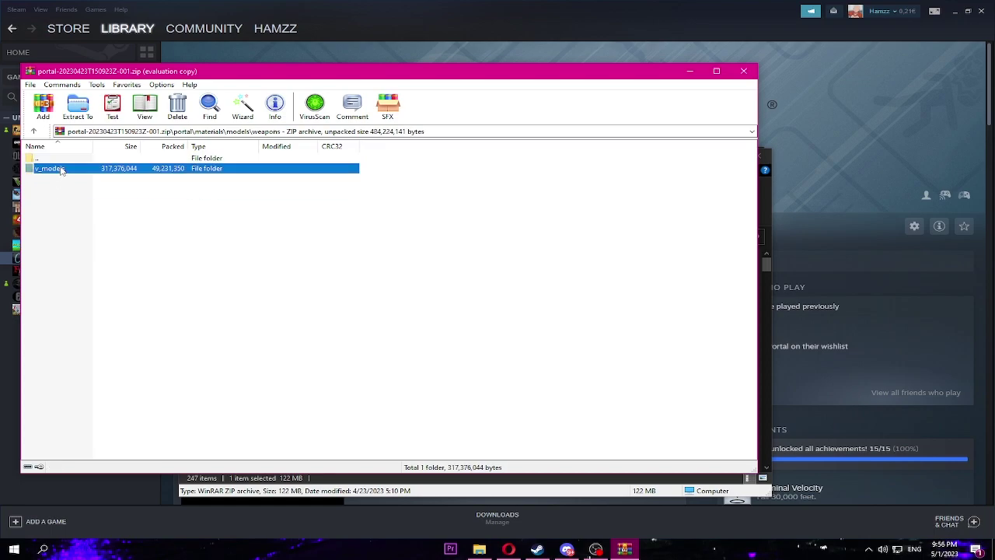
double_click(68, 171)
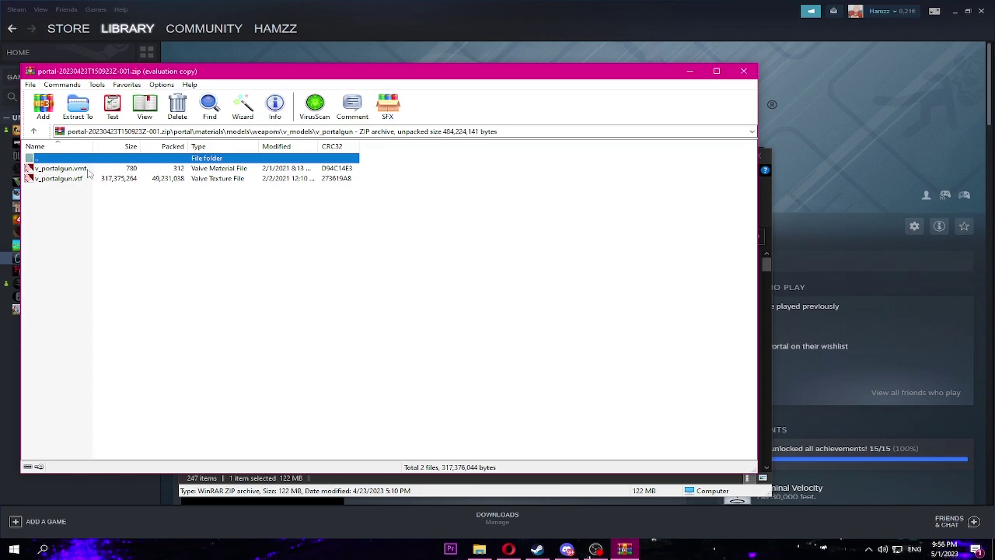
Step: Read the archived v_portalgun.vmt's AnimatedTexture proxy, then close the Downloads window
double_click(86, 168)
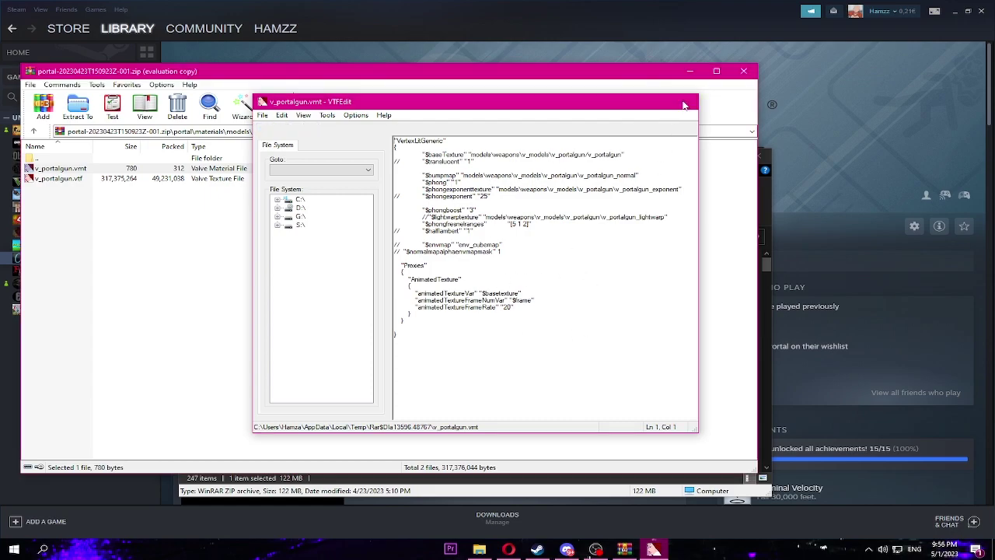
left_click(684, 101)
left_click_drag(454, 72, 945, 130)
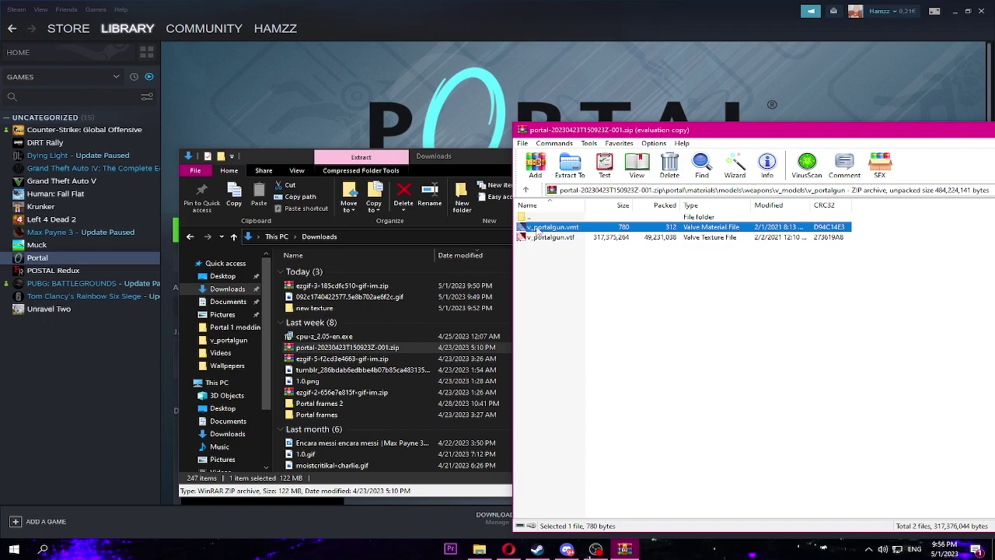
left_click_drag(455, 158, 364, 156)
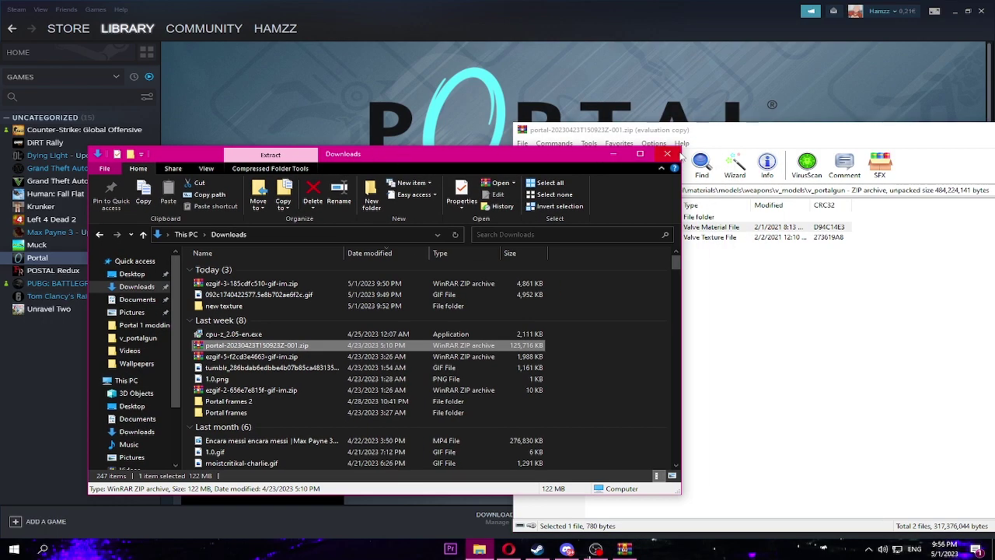
left_click(667, 153)
Step: Browse Portal's local install files from its Steam properties
right_click(48, 259)
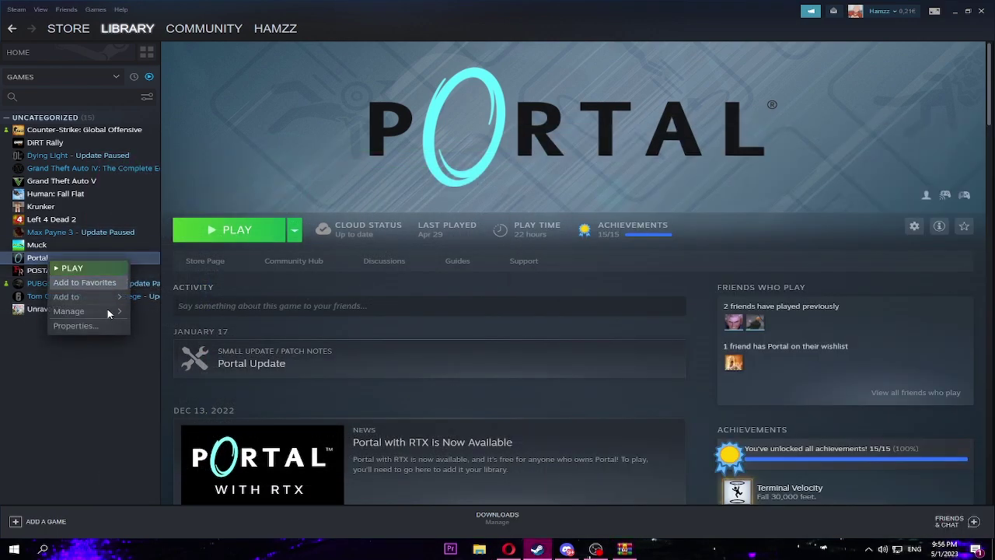
left_click(76, 326)
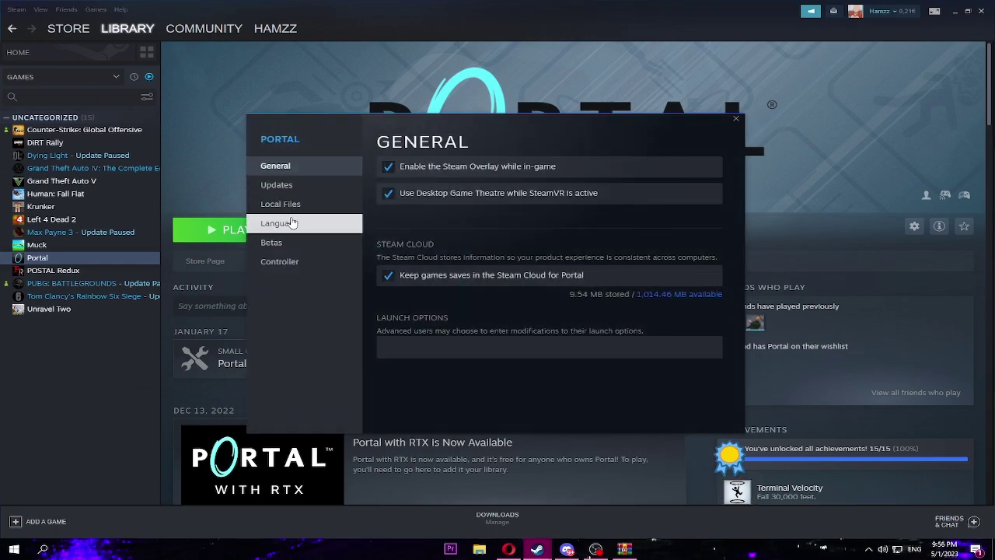
left_click(280, 204)
left_click(665, 168)
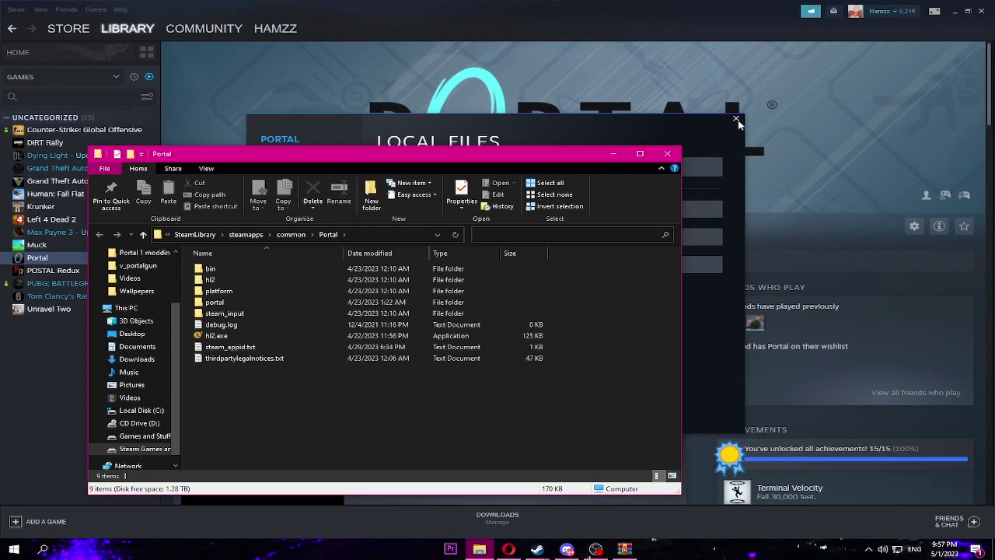
left_click(737, 121)
Step: Navigate portal > custom > Custom > materials > models > weapons > v_models > v_portalgun
double_click(228, 305)
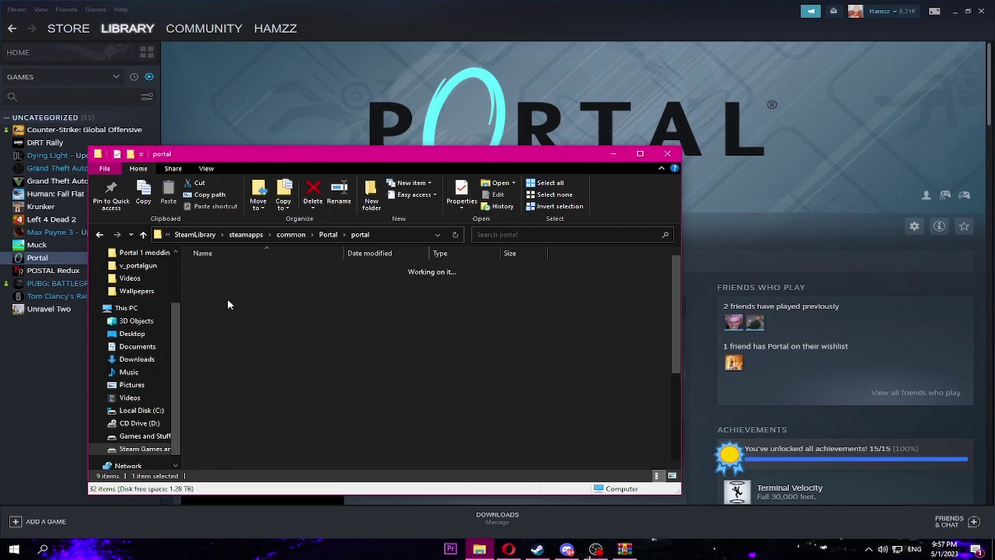
double_click(231, 290)
double_click(232, 270)
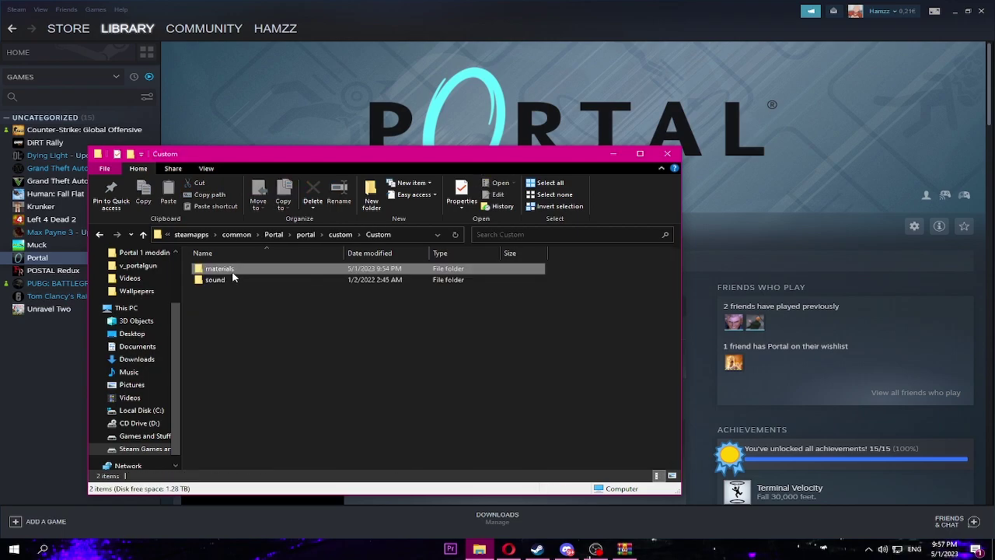
double_click(232, 271)
double_click(232, 270)
double_click(232, 270)
double_click(232, 270)
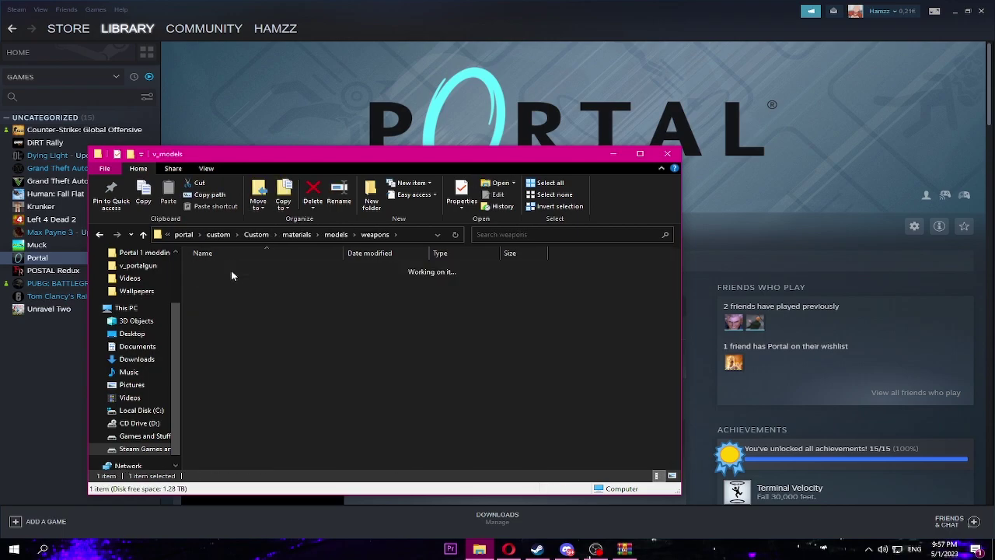
double_click(232, 270)
key("alt+Tab")
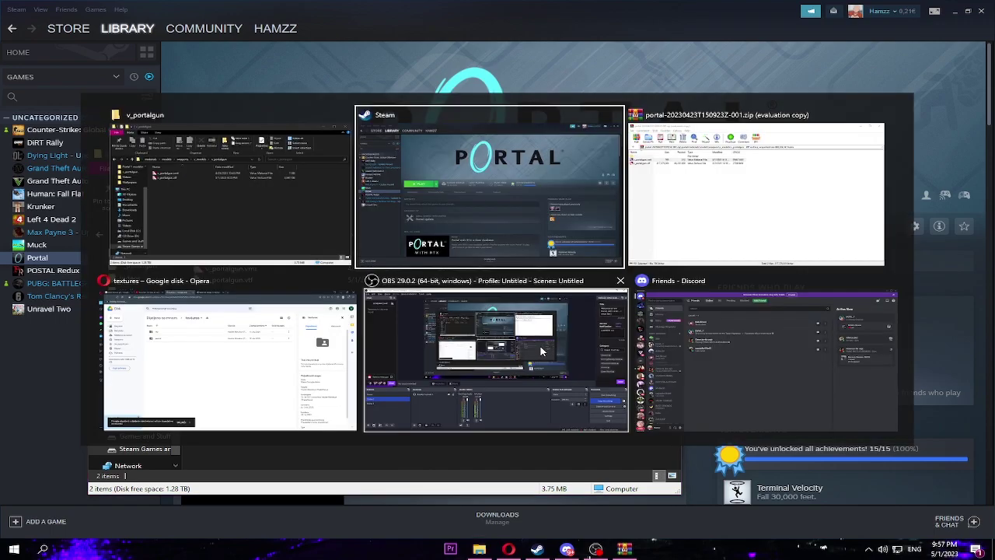
Step: Bring WinRAR forward and preview the archived v_portalgun.vmt
left_click(764, 134)
left_click_drag(764, 134, 657, 92)
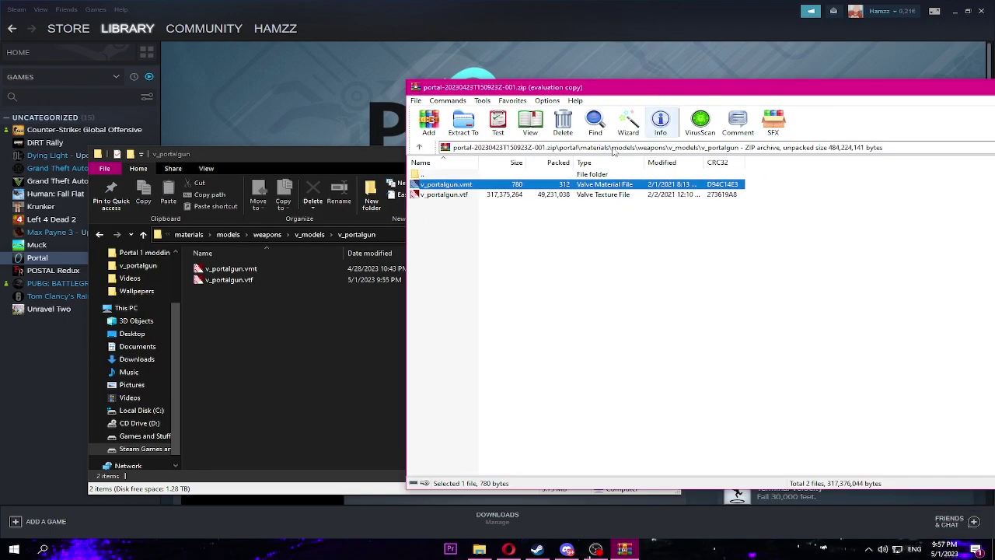
double_click(461, 187)
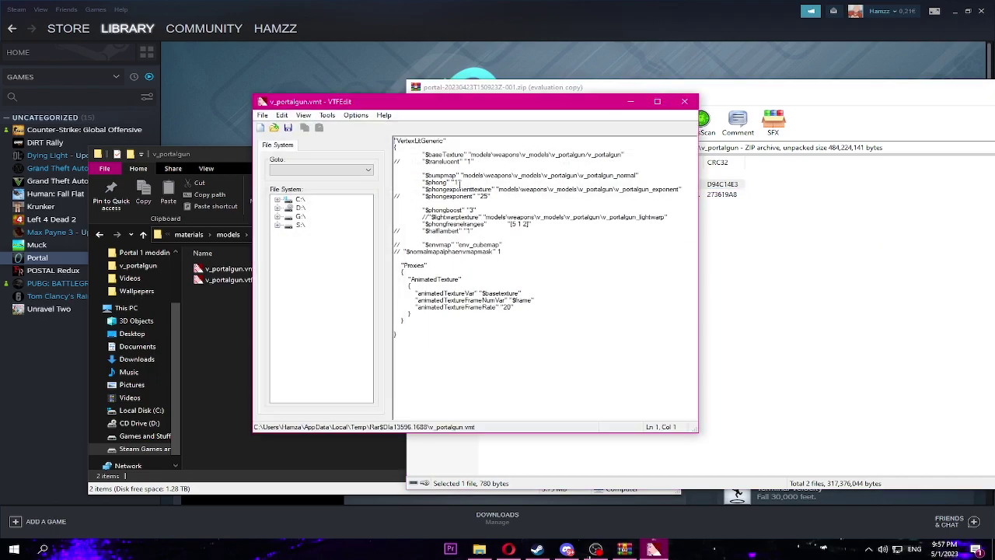
left_click(684, 101)
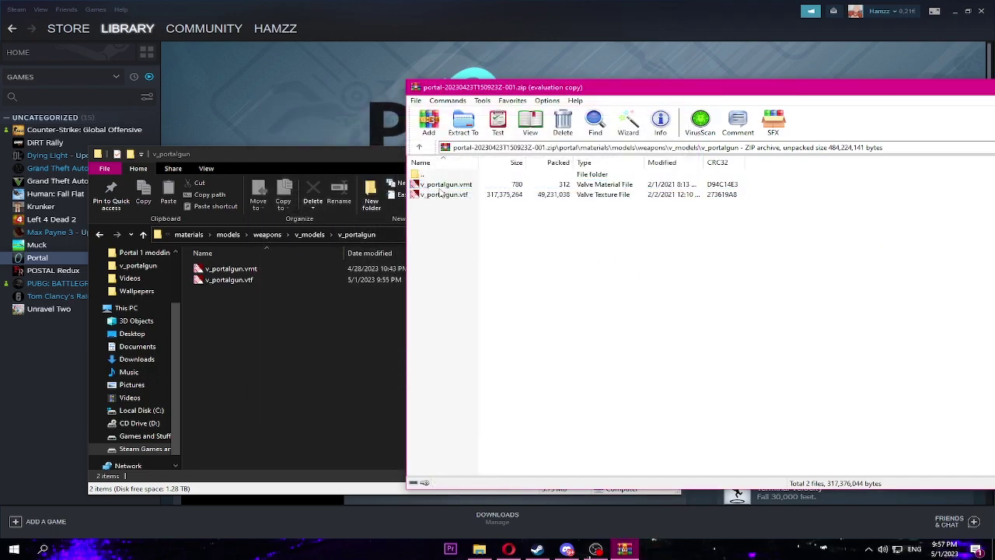
Step: Copy v_portalgun.vmt into the v_portalgun folder, replacing the old one, and check v_portalgun.vtf
left_click_drag(457, 189, 329, 351)
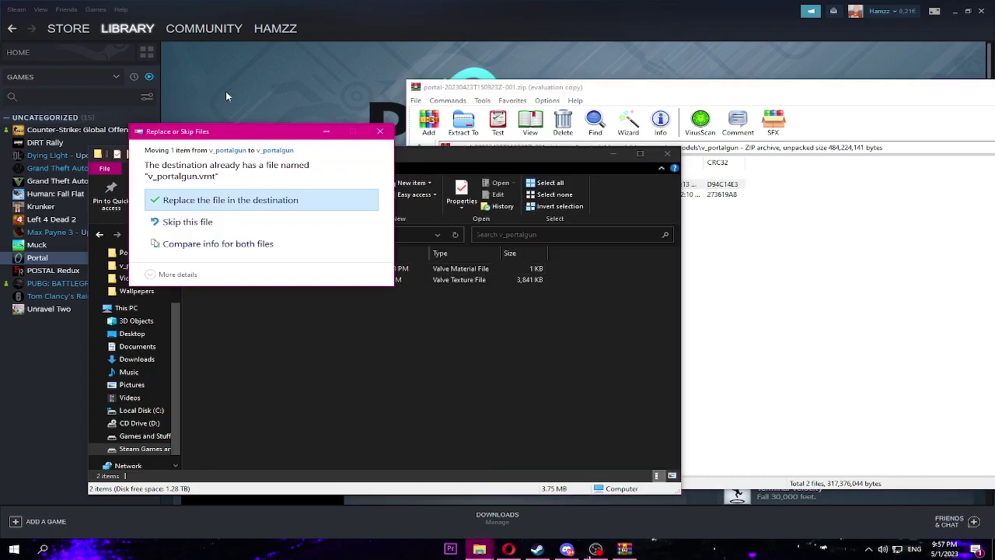
left_click(192, 200)
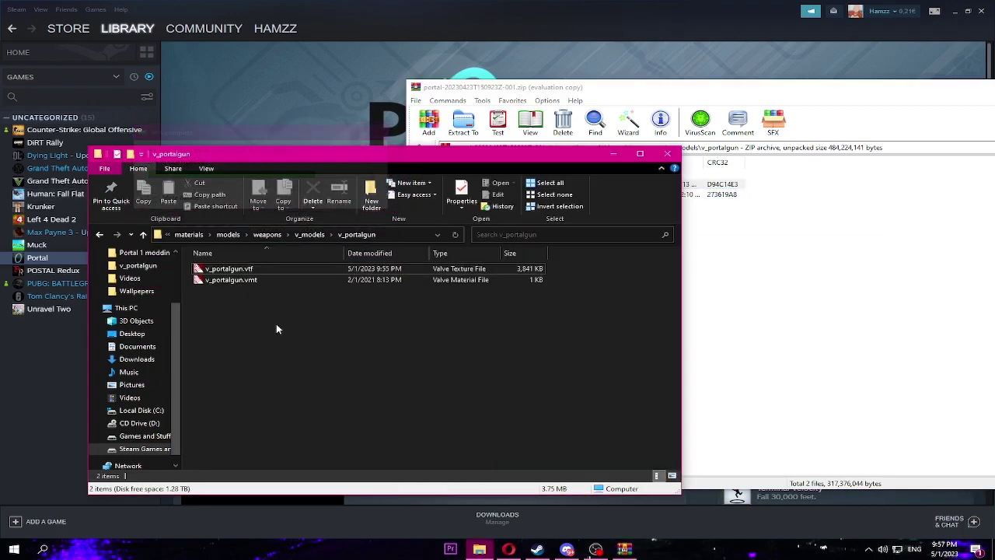
double_click(229, 268)
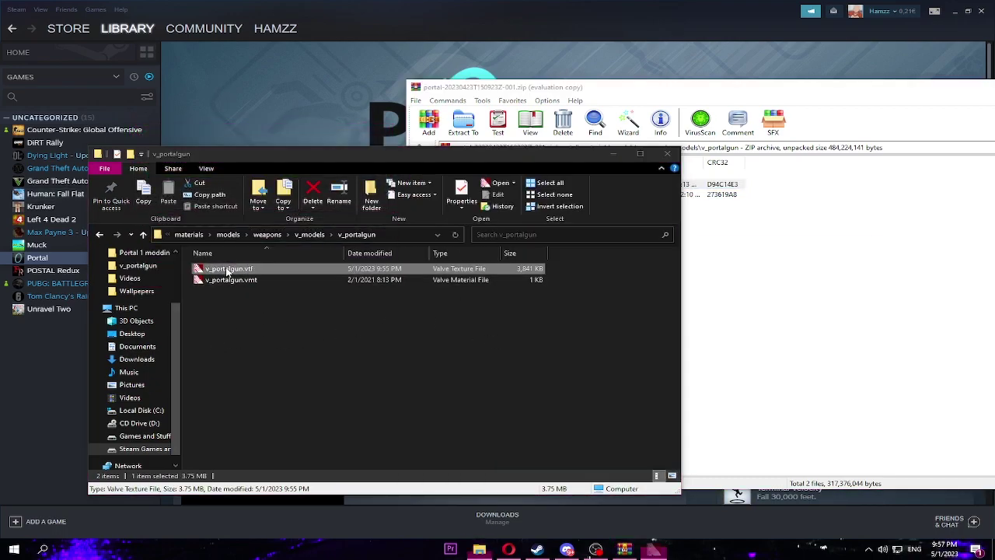
left_click(684, 101)
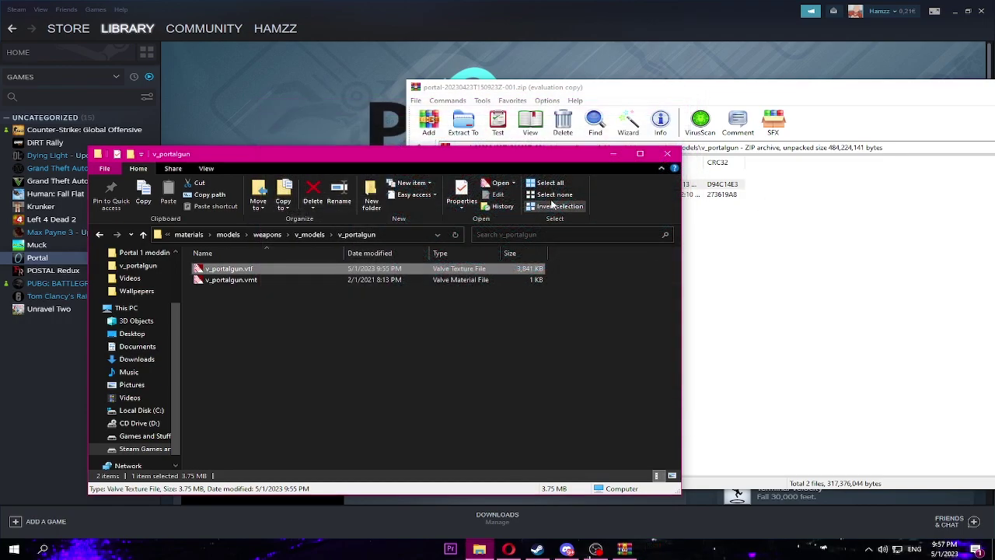
Step: Change v_portalgun.vmt's animatedTextureFrameRate from 20 to 30 and save it
double_click(249, 281)
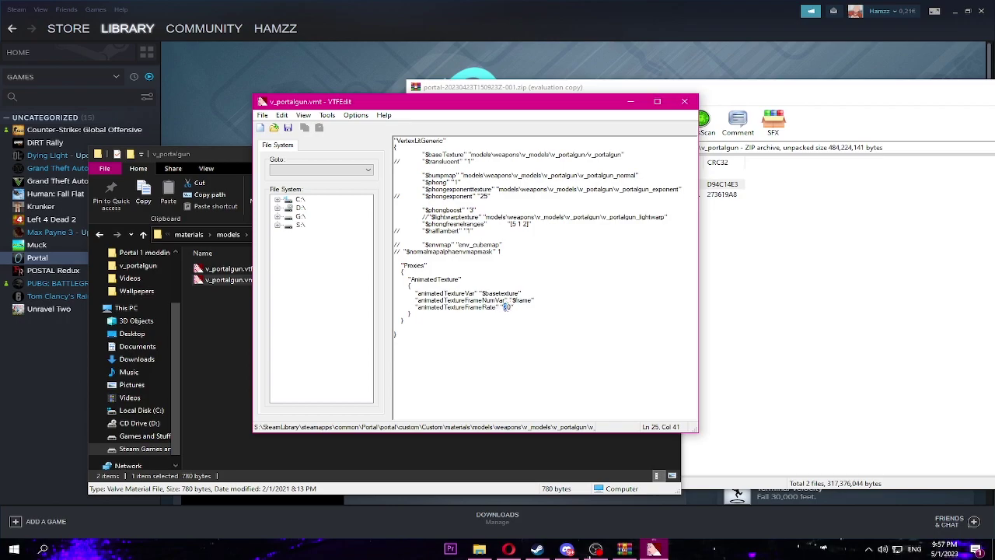
left_click(509, 319)
double_click(506, 307)
left_click(262, 115)
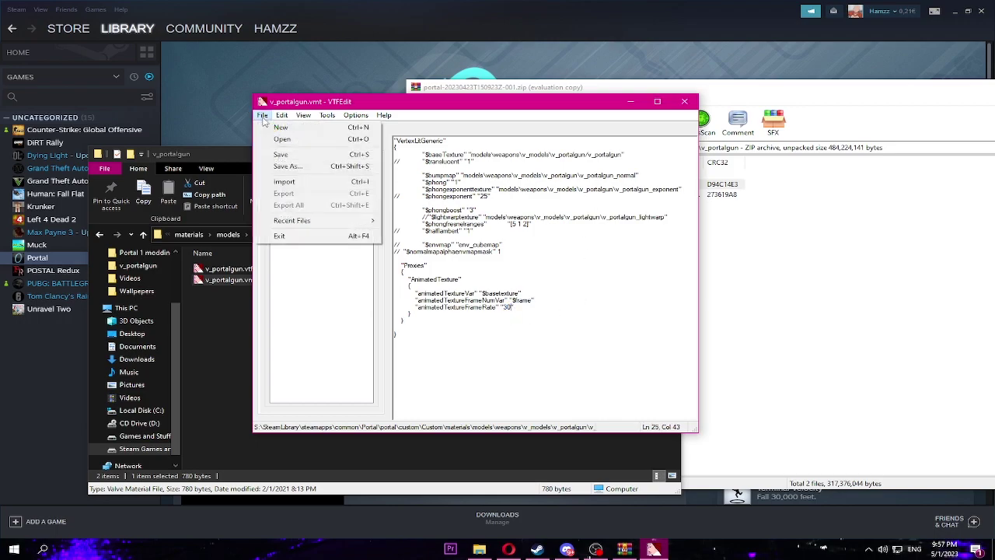
left_click(281, 154)
left_click(684, 102)
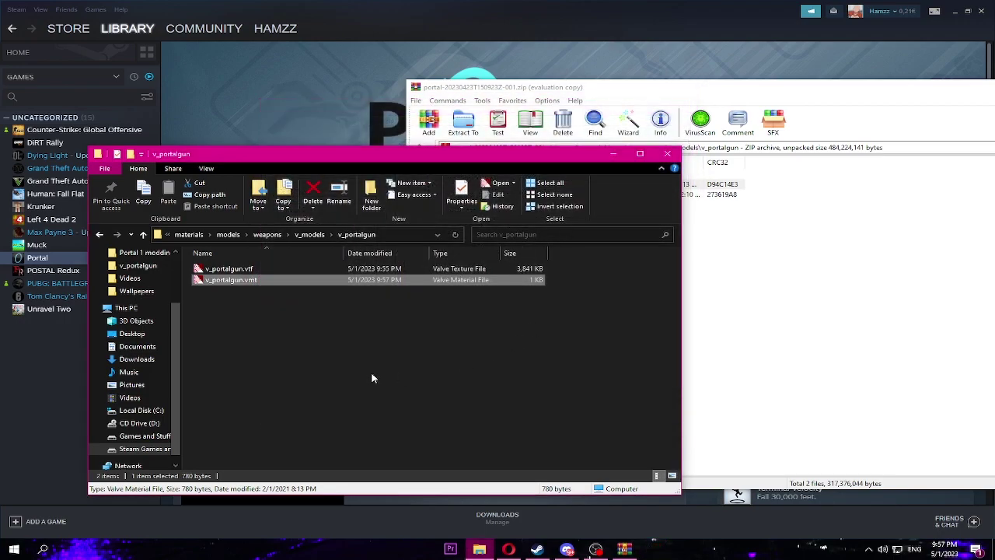
Step: Reopen v_portalgun.vmt to confirm frame rate 30, then close WinRAR and File Explorer
left_click(238, 294)
double_click(247, 280)
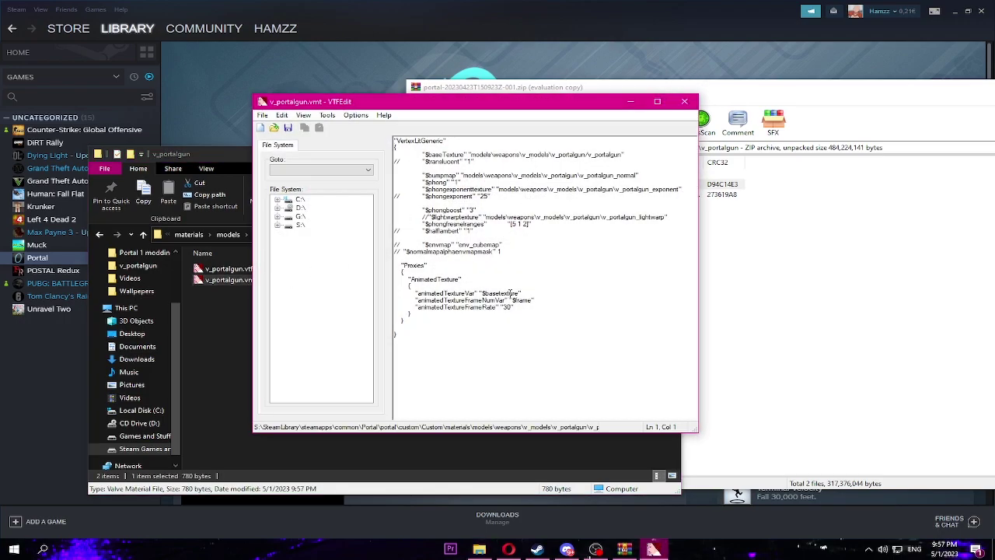
left_click(685, 101)
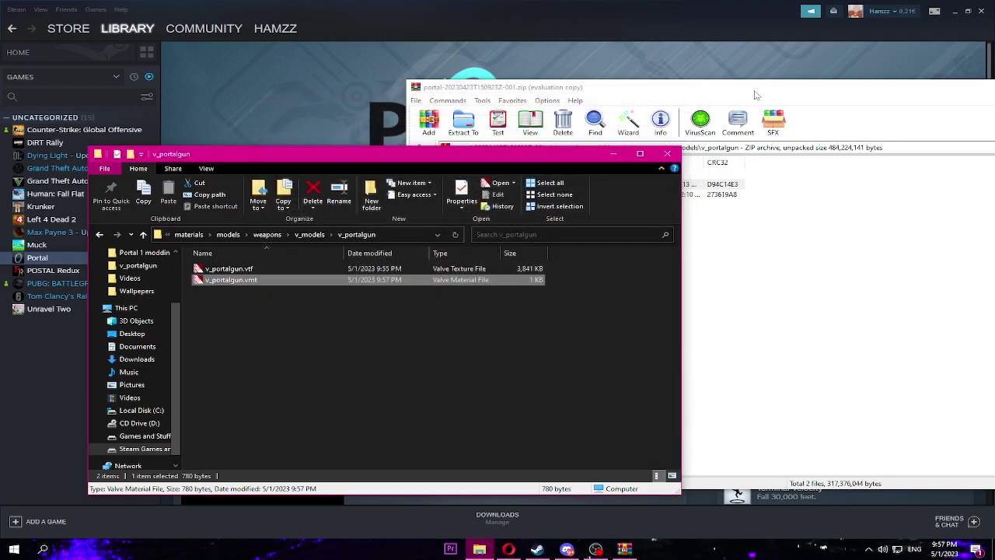
left_click_drag(700, 87, 452, 104)
left_click(883, 104)
left_click(667, 153)
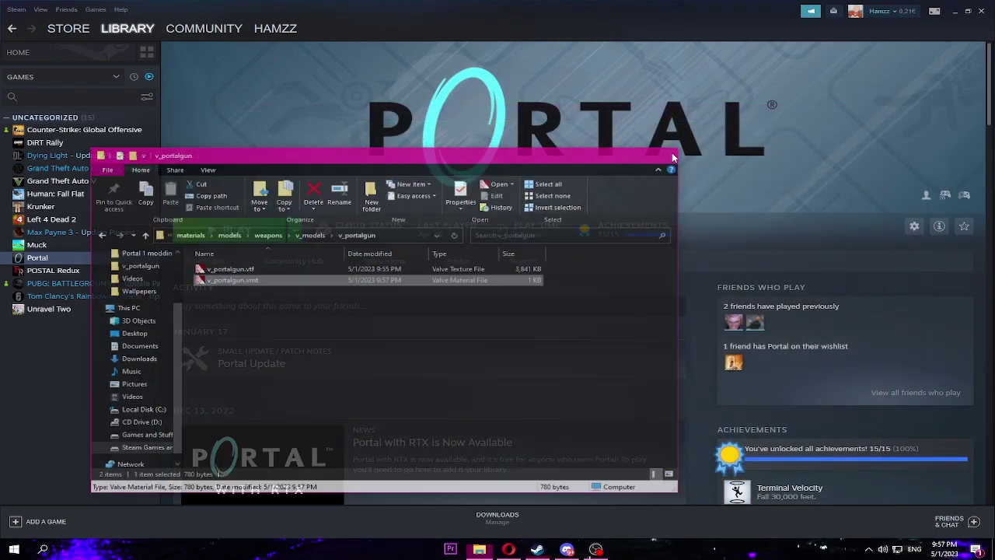
Step: Start a new Portal game at Chapter 2 and fire a blue portal
left_click(234, 230)
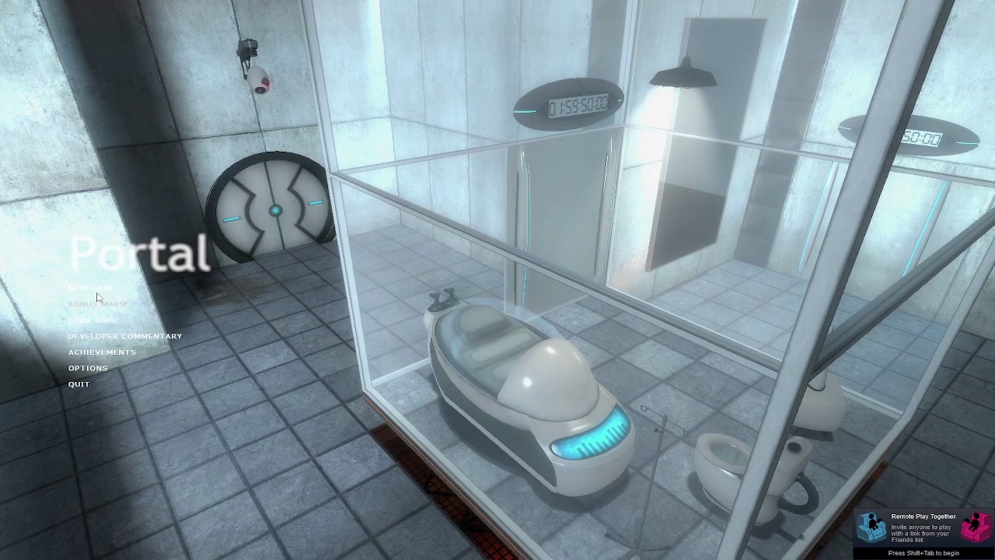
left_click(89, 303)
double_click(544, 286)
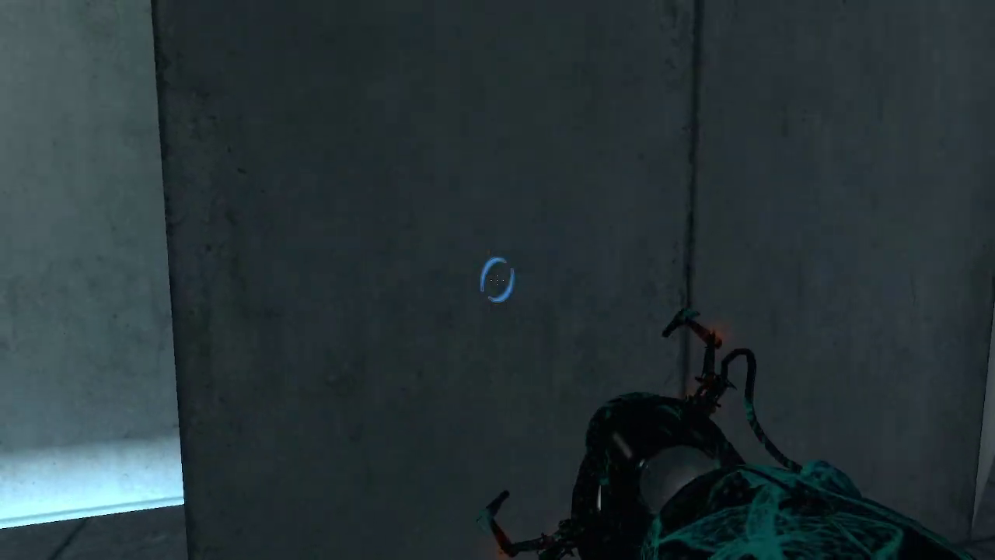
left_click(497, 280)
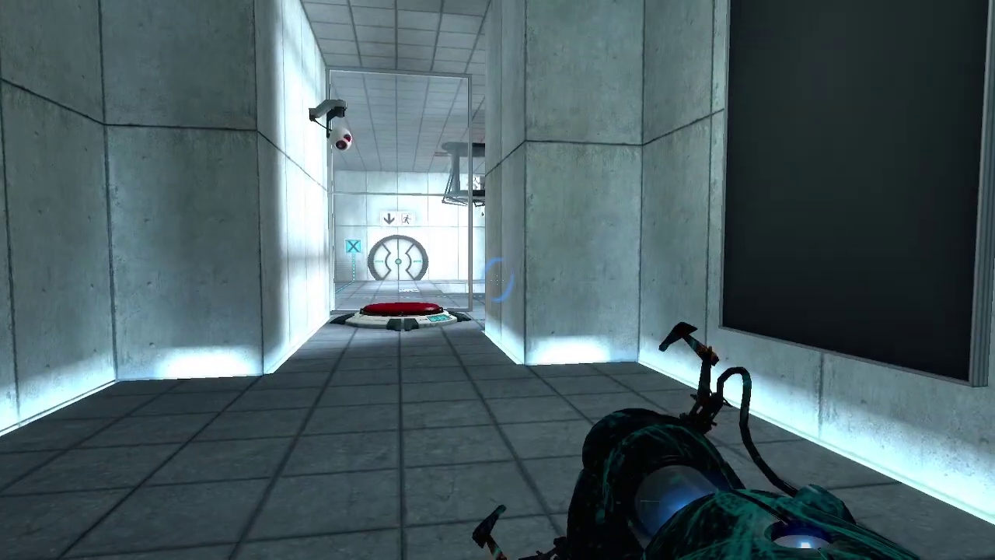
Step: Set viewmodel_fov to 80 in the developer console
key("grave")
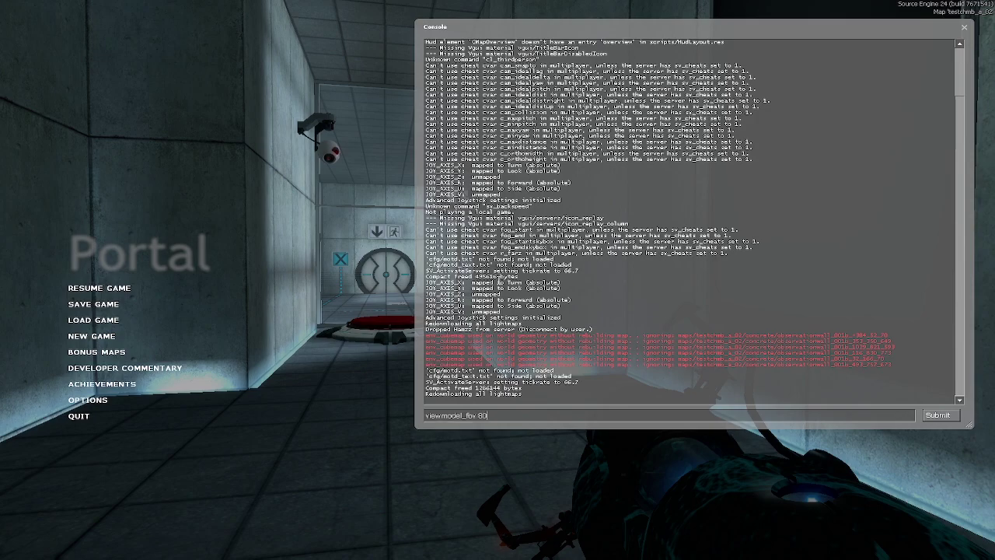
type("80")
key("Return")
key("Escape")
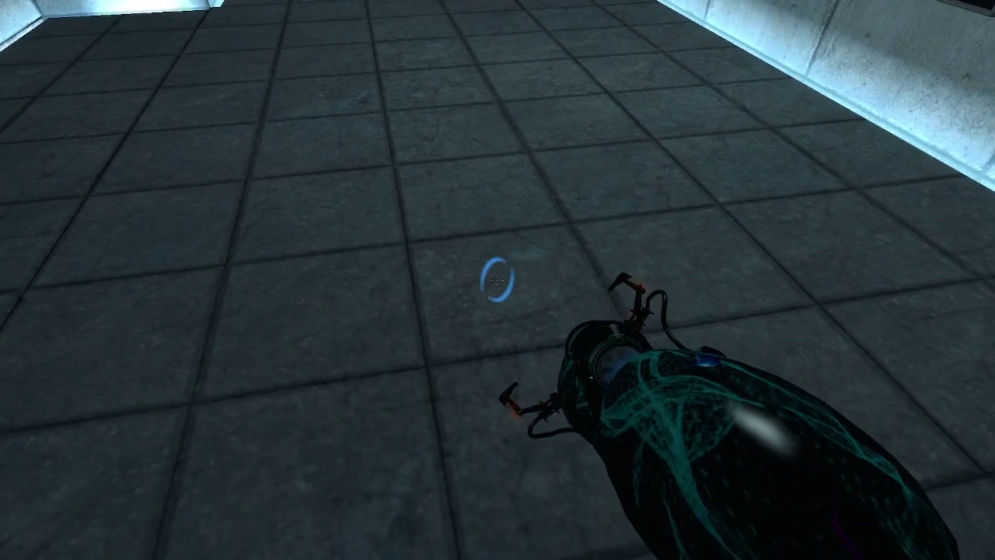
Step: Walk down the corridor to the concrete wall and fire an orange portal onto it
key("w")
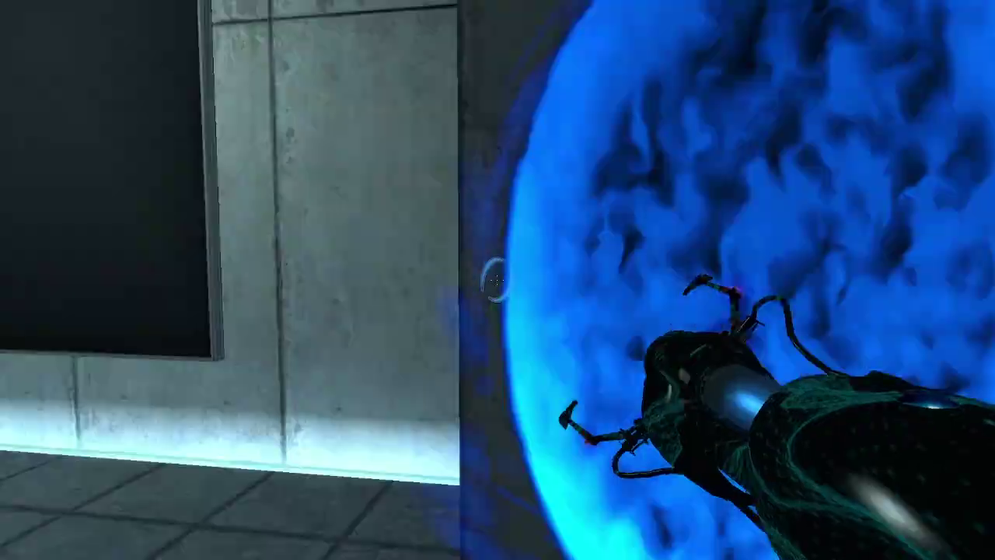
key("w")
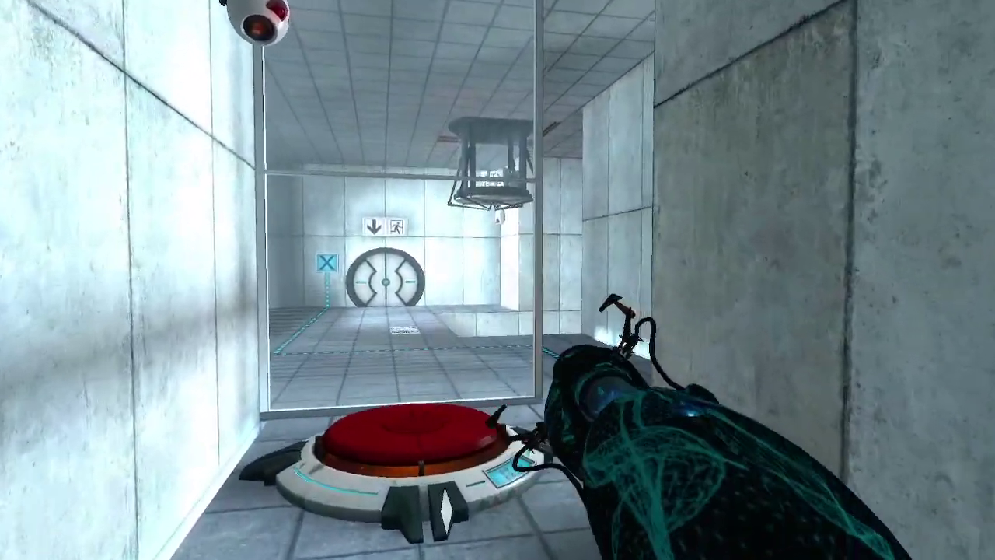
key("w")
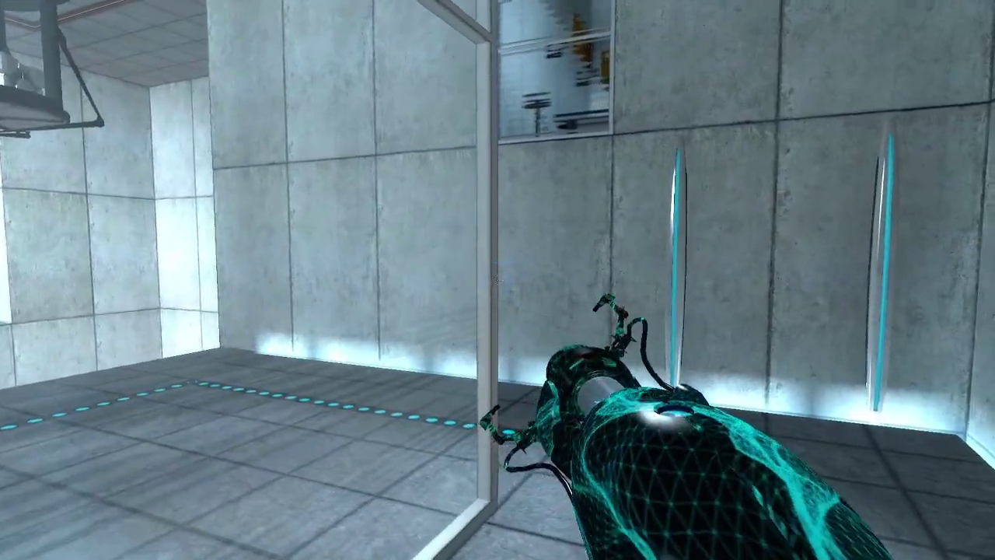
right_click(497, 280)
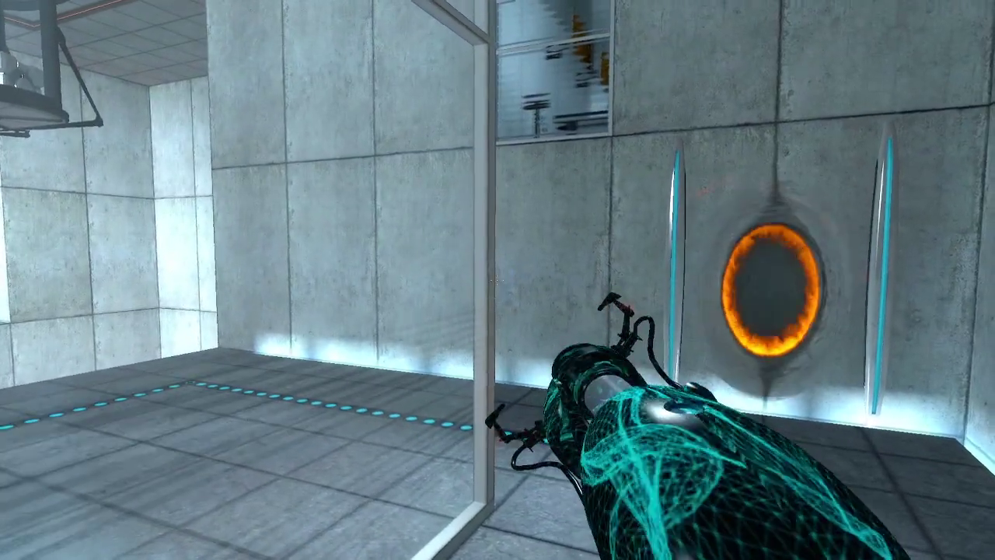